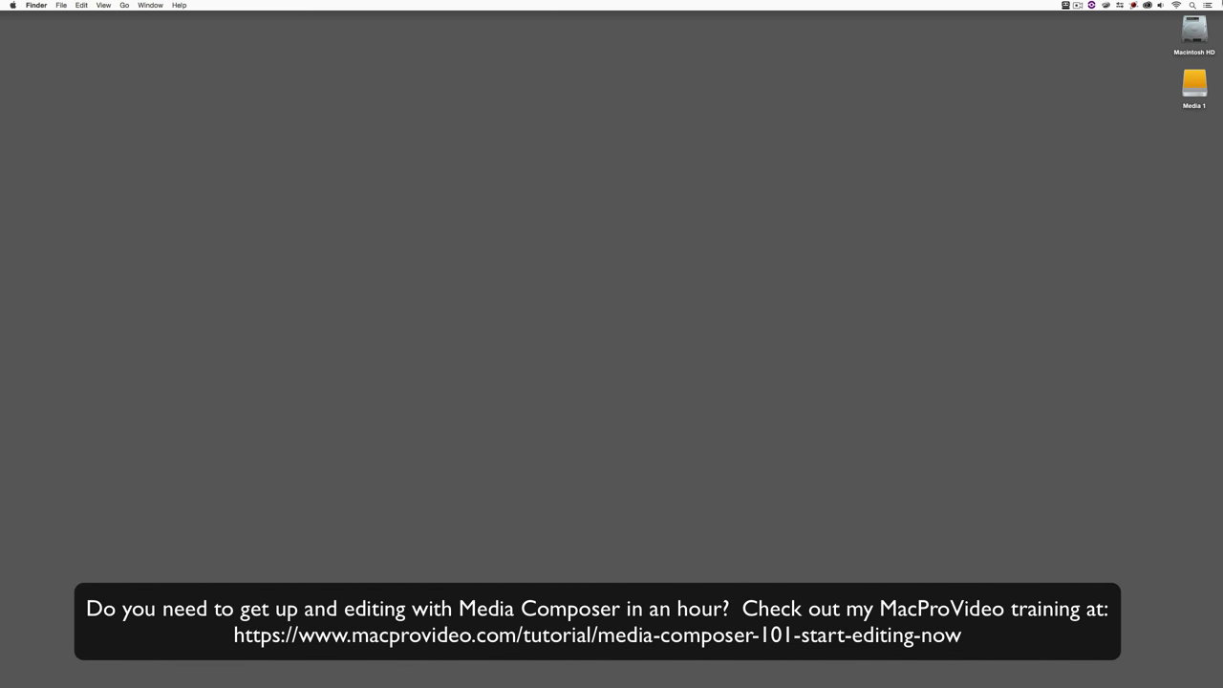
# Step: Switch to Media Composer and scrub through the Basic Slow Motion sequence's 000581_VTXHD footage
pyautogui.press('super+Tab')
pyautogui.press('super+Tab')
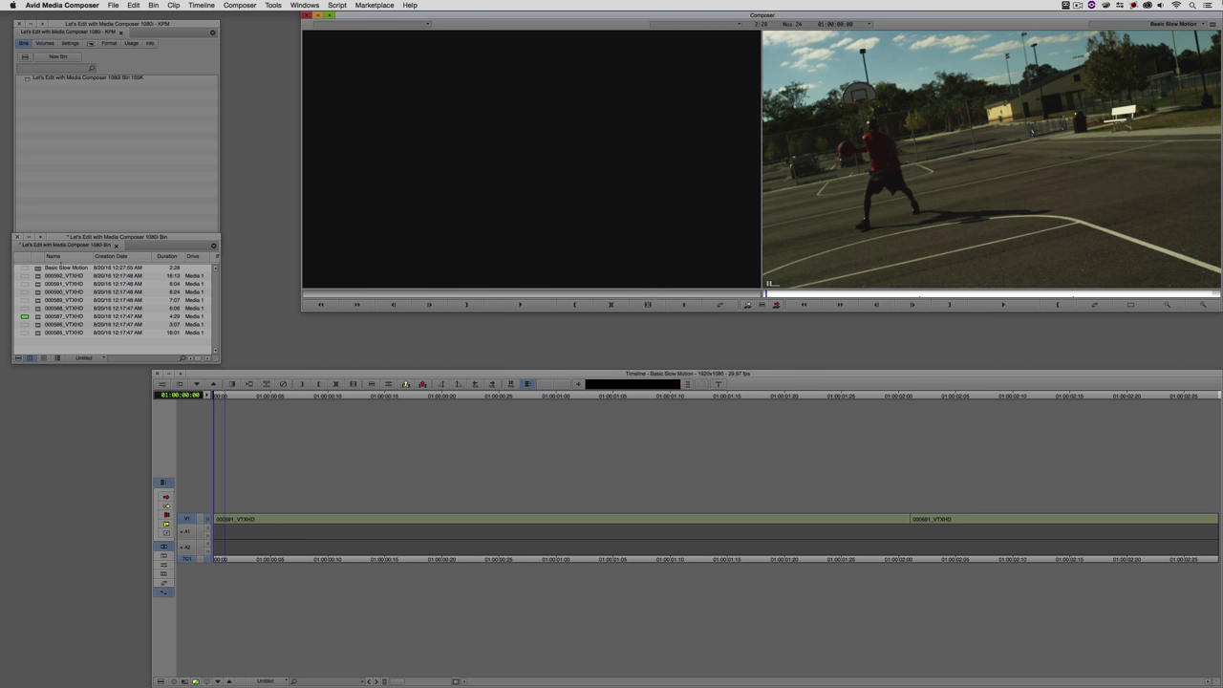
pyautogui.click(732, 530)
pyautogui.moveTo(573, 511); pyautogui.dragTo(488, 523)
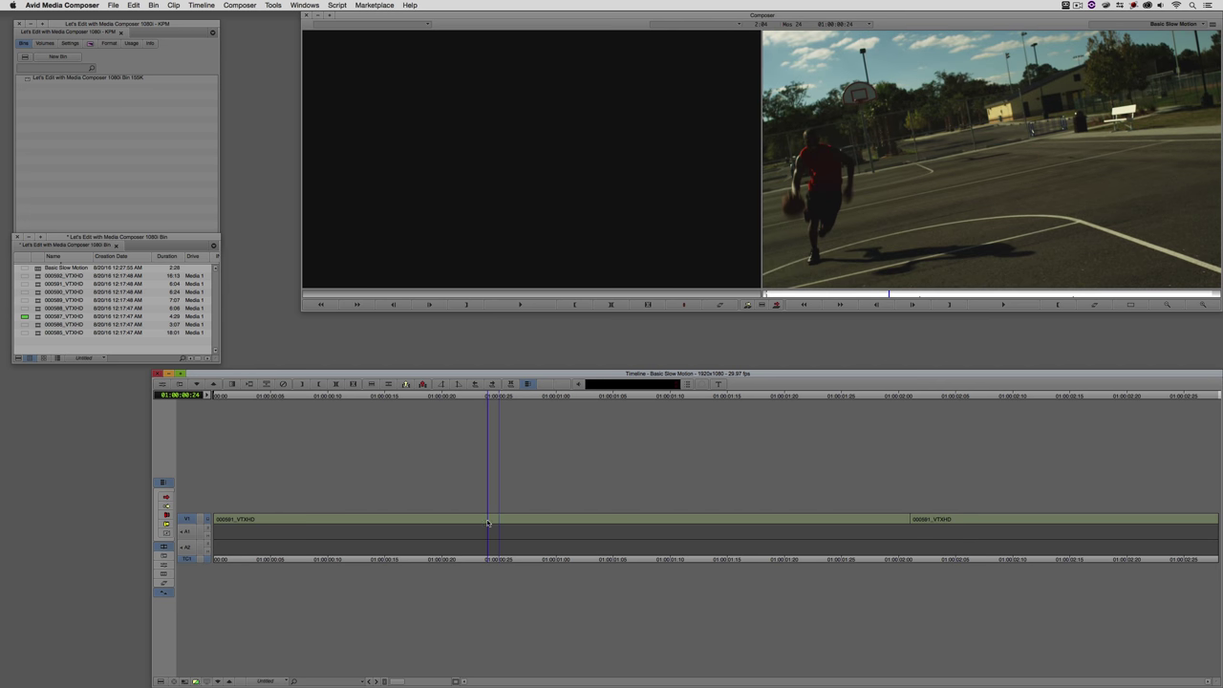
# Step: Load 000587_VTXHD as source, shuttle through the dunk with J-K-L, and park at the second clip
pyautogui.moveTo(63, 317); pyautogui.dragTo(421, 240)
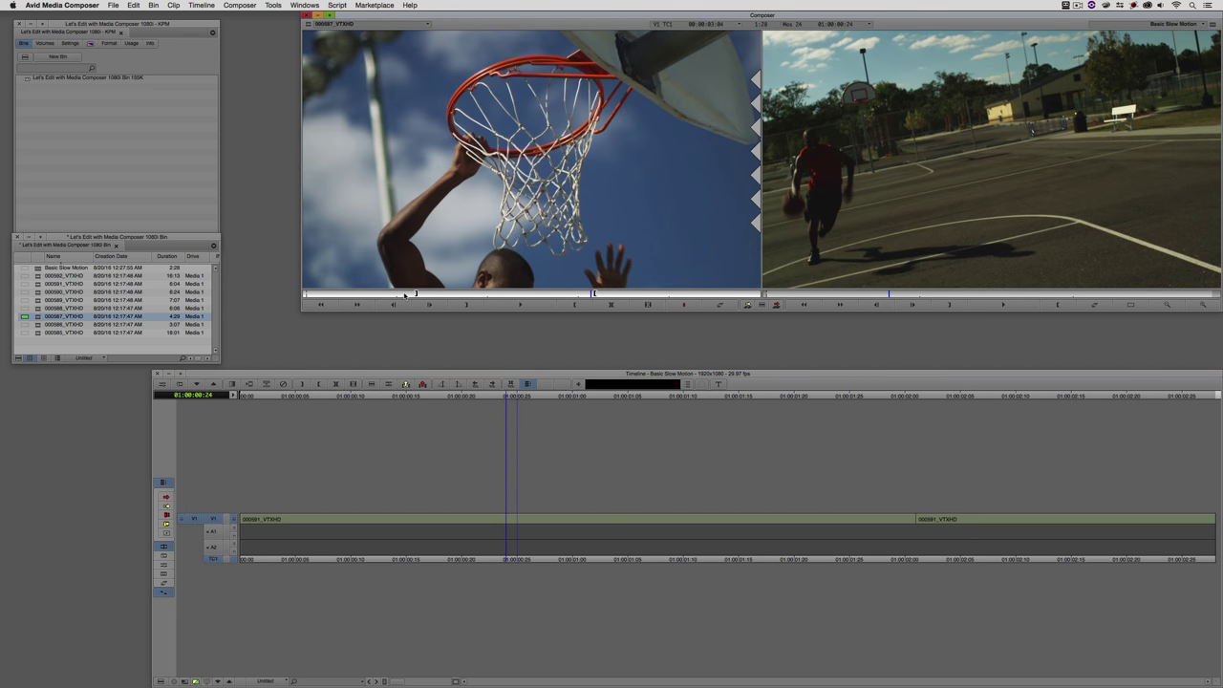
pyautogui.moveTo(405, 294); pyautogui.dragTo(287, 296)
pyautogui.press('space')
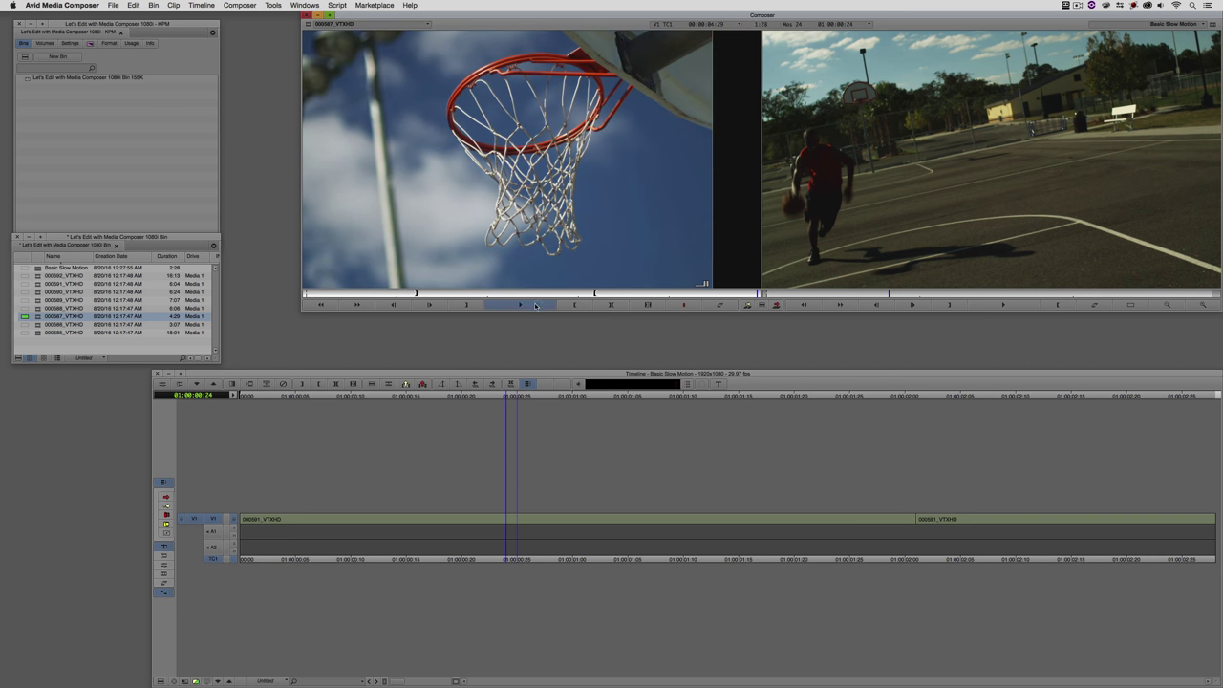
pyautogui.moveTo(533, 295); pyautogui.dragTo(574, 303)
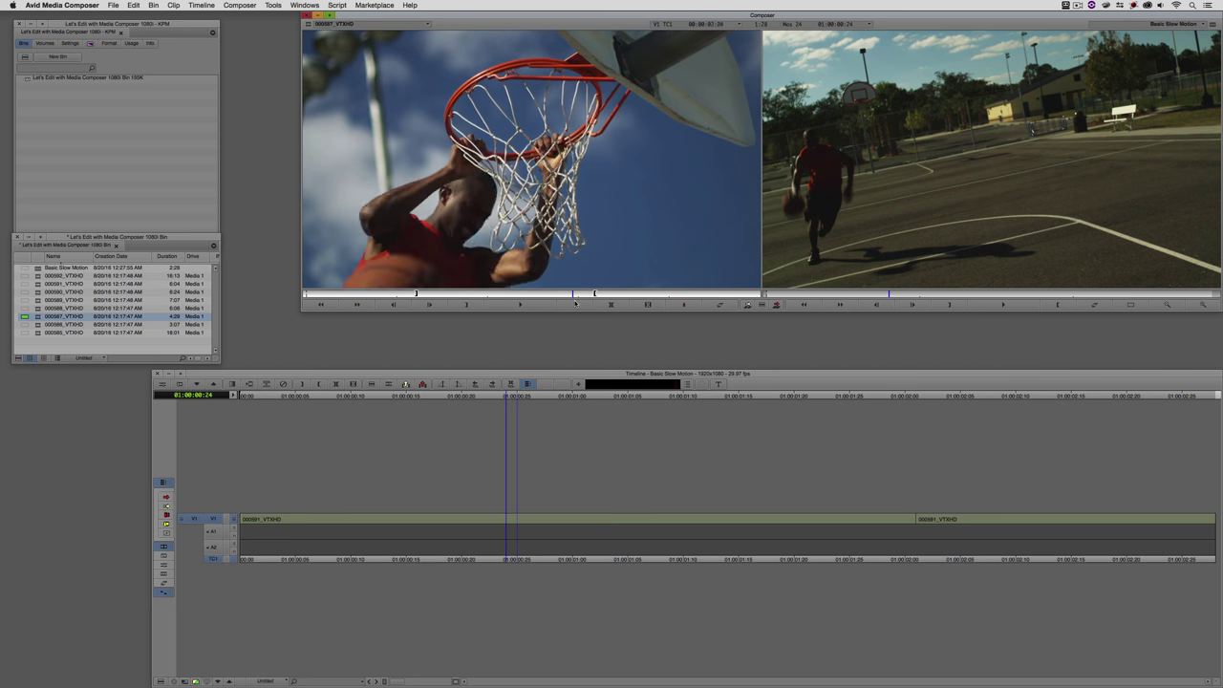
pyautogui.hotkey('k', 'l')
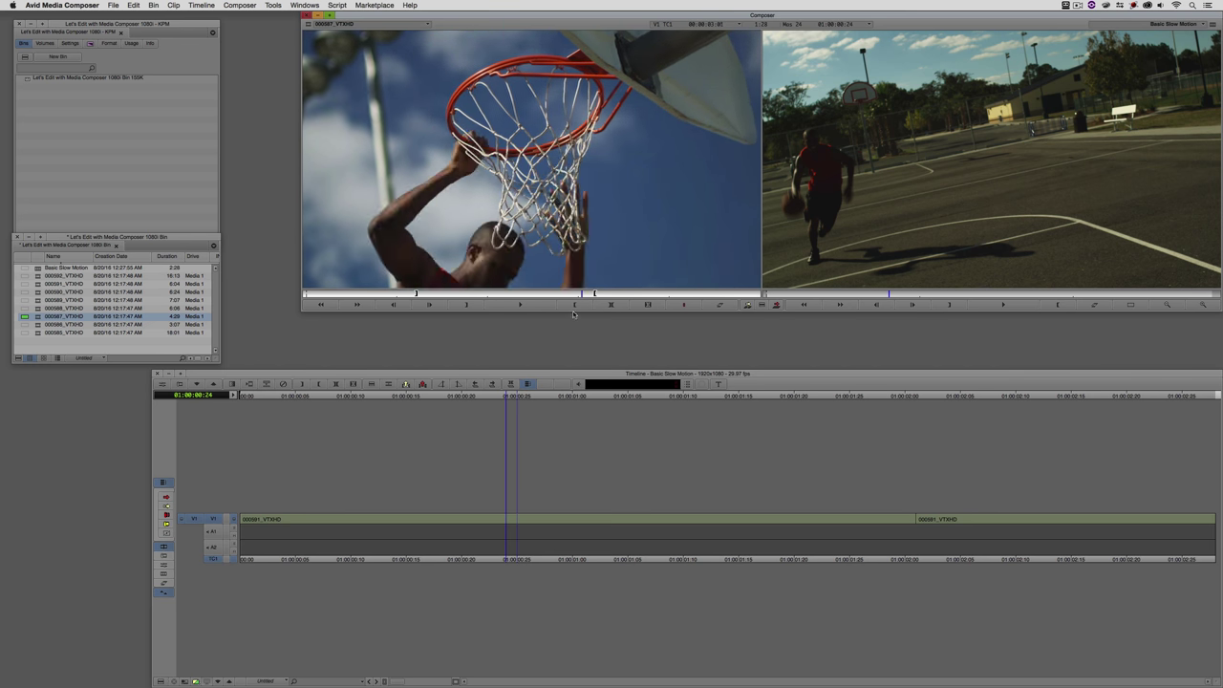
pyautogui.press('j')
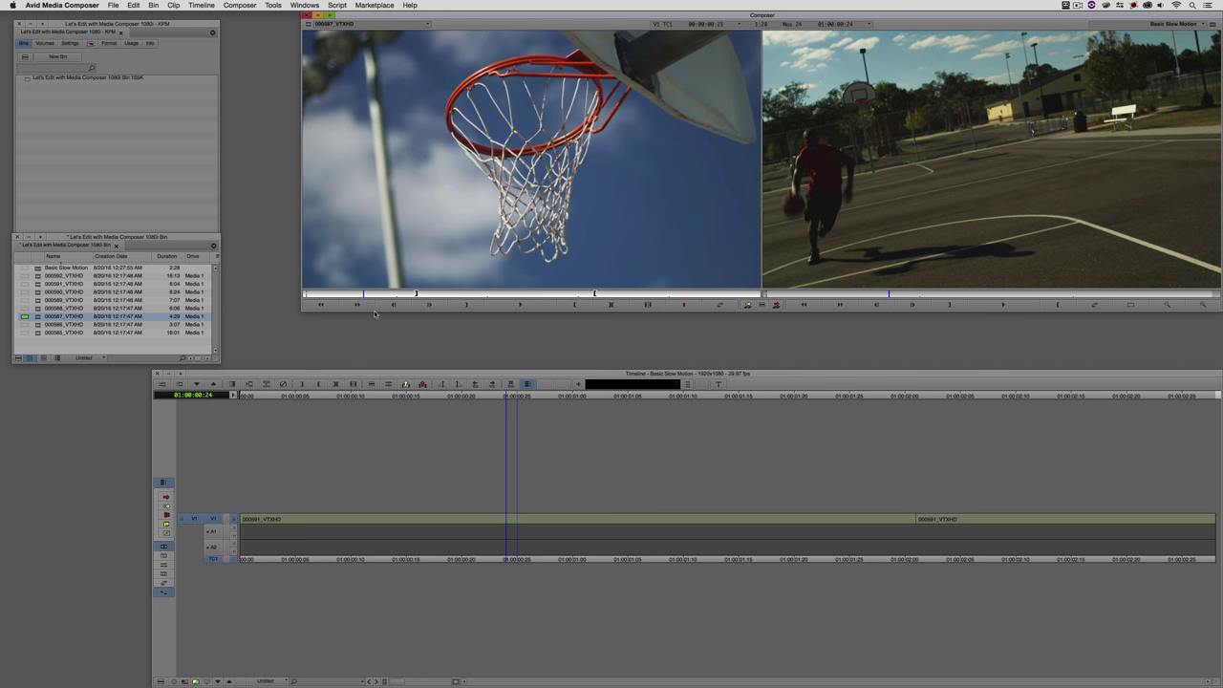
pyautogui.hotkey('k', 'l')
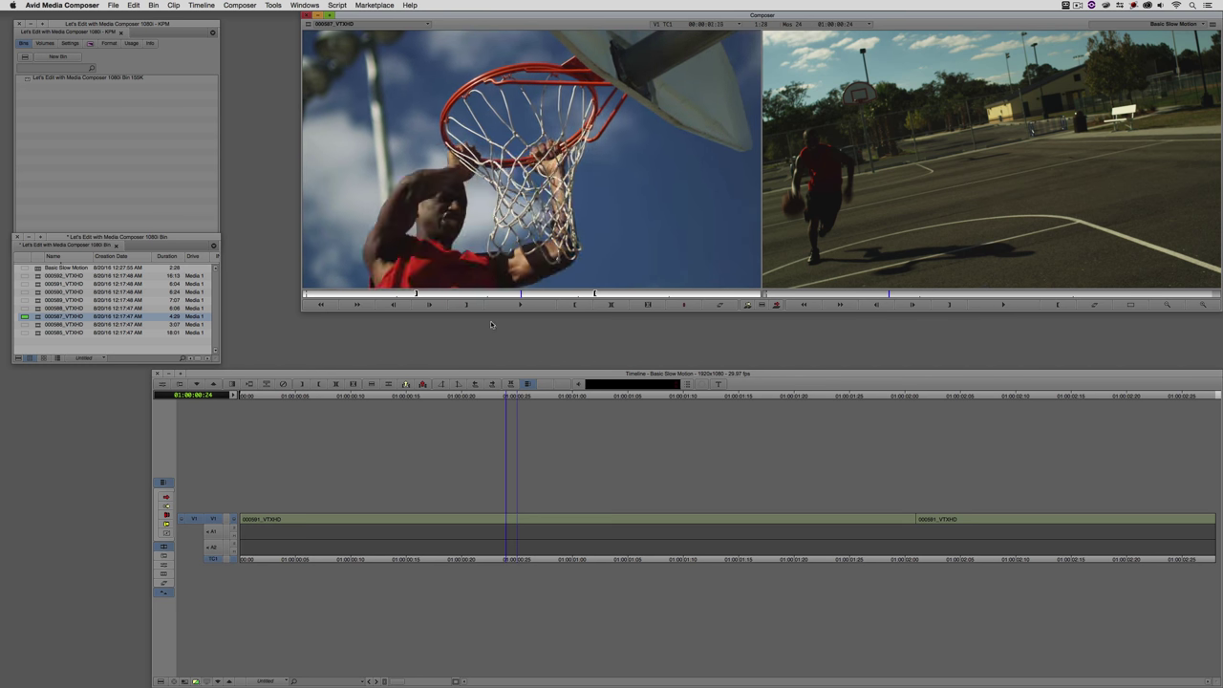
pyautogui.press('j')
pyautogui.press('l')
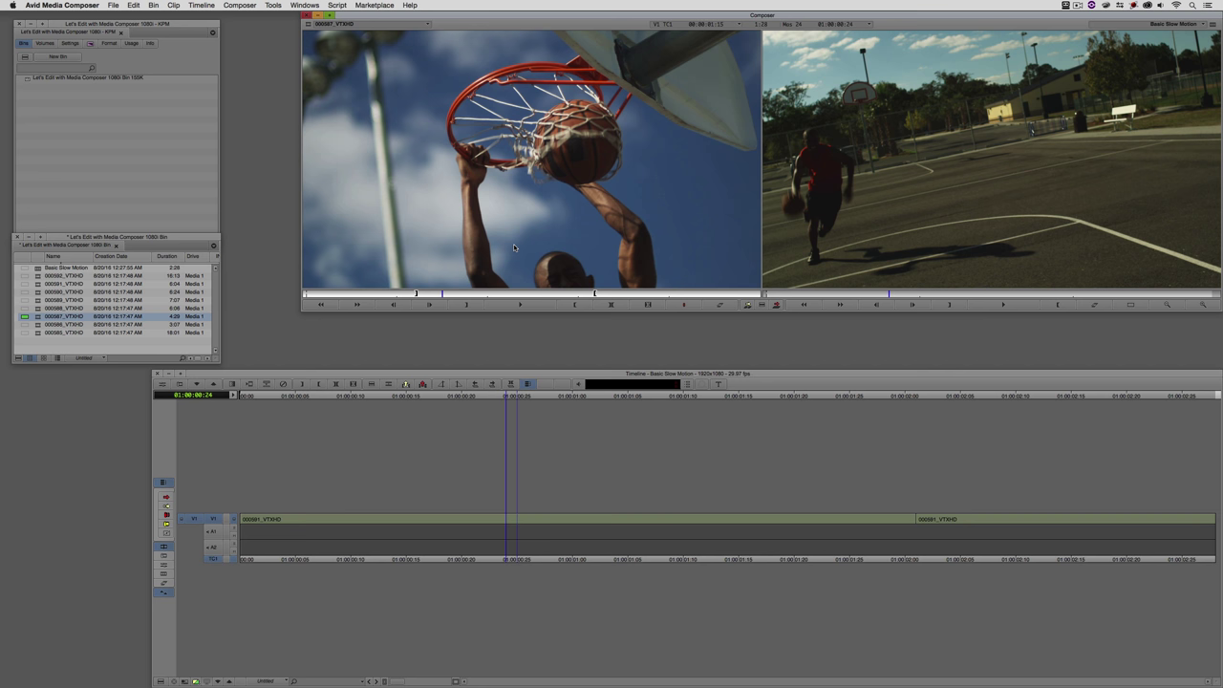
pyautogui.click(915, 527)
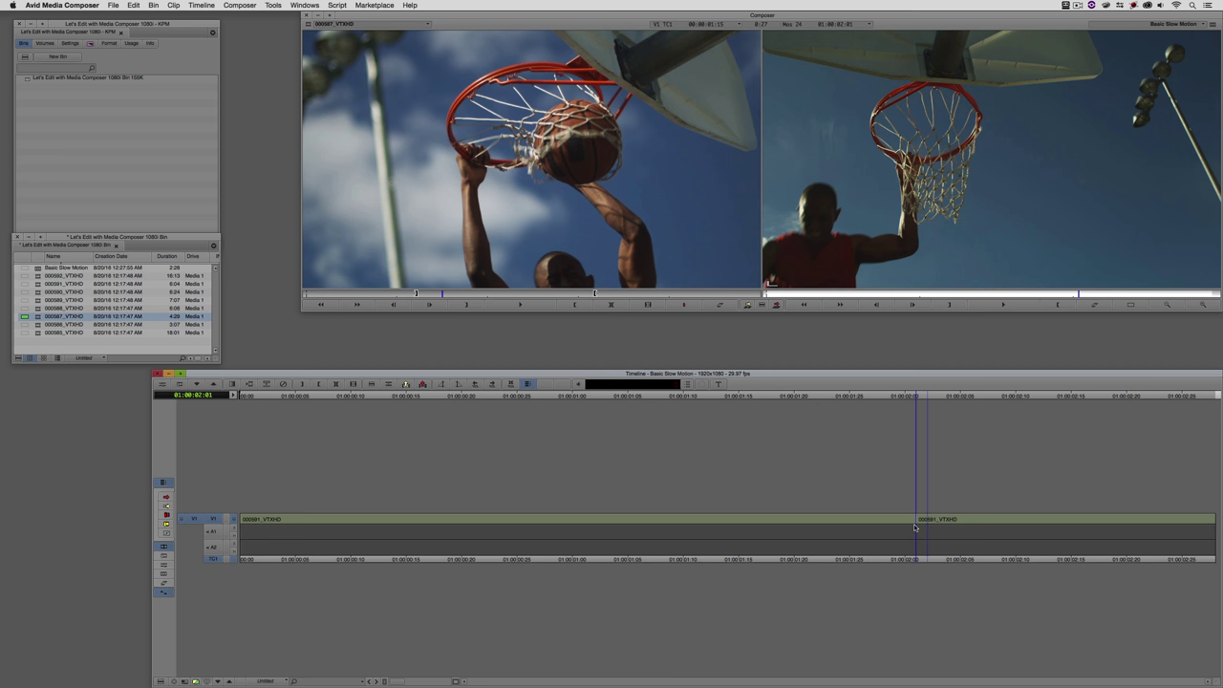
# Step: Splice the dunk clip between the two 000581 clips and play back the result
pyautogui.click(691, 234)
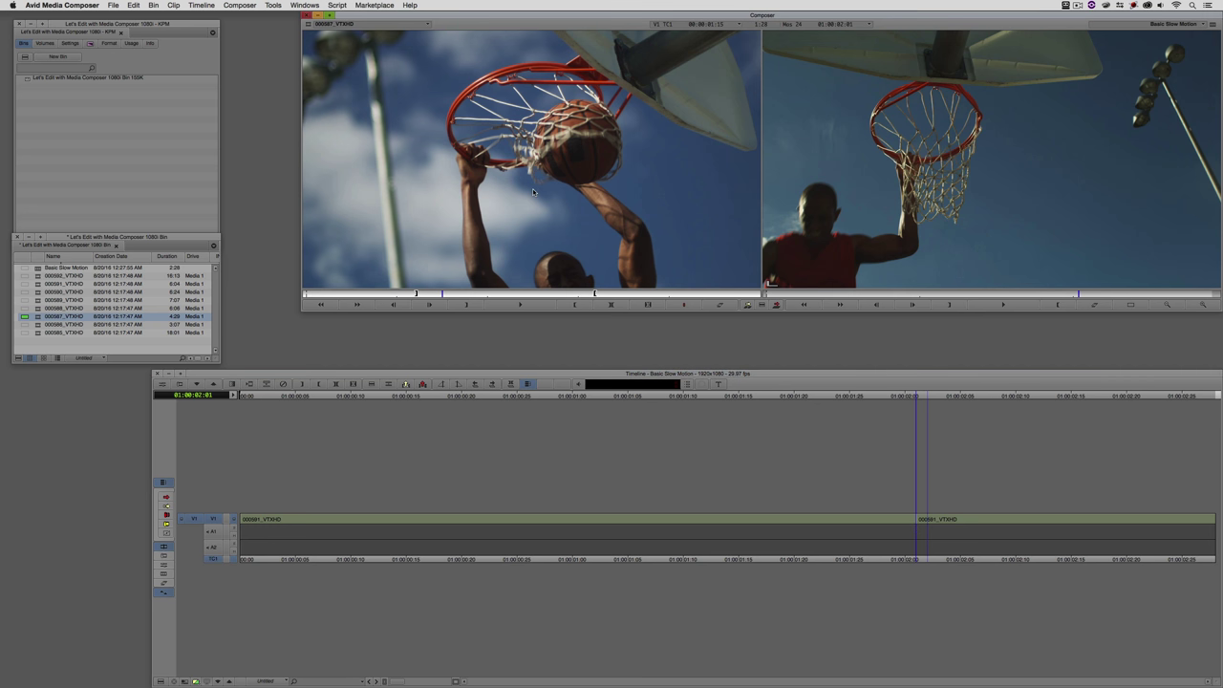
pyautogui.press('v')
pyautogui.click(762, 544)
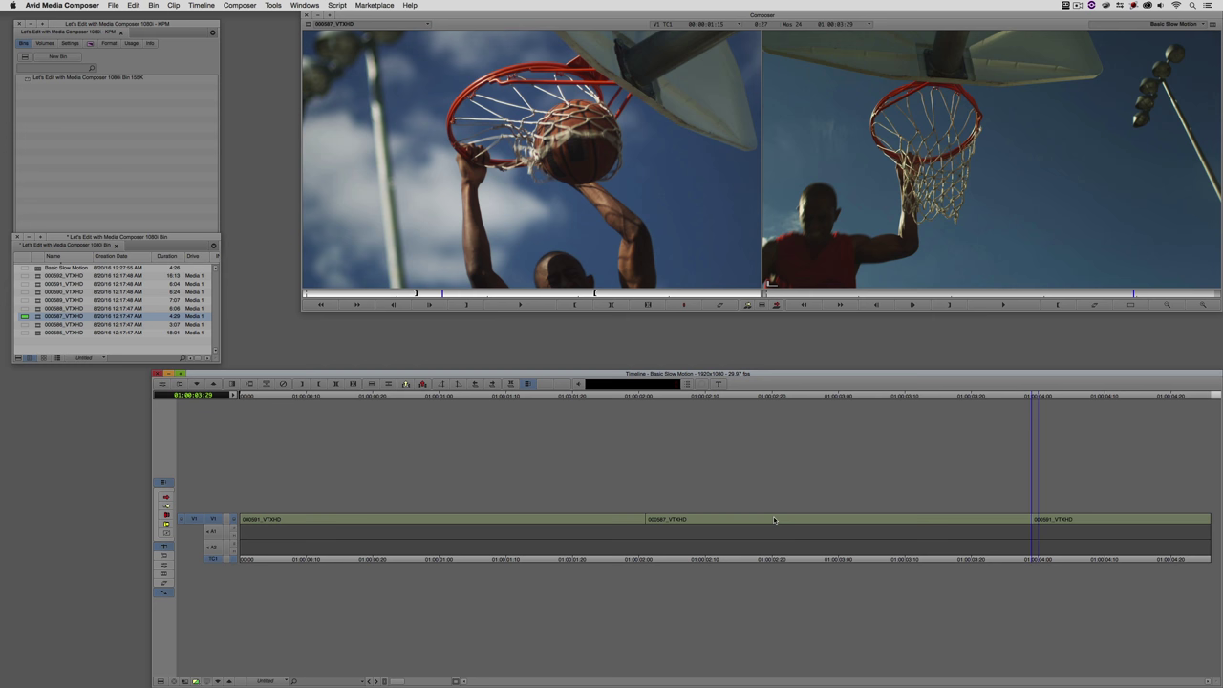
pyautogui.moveTo(745, 540); pyautogui.dragTo(533, 525)
pyautogui.press('space')
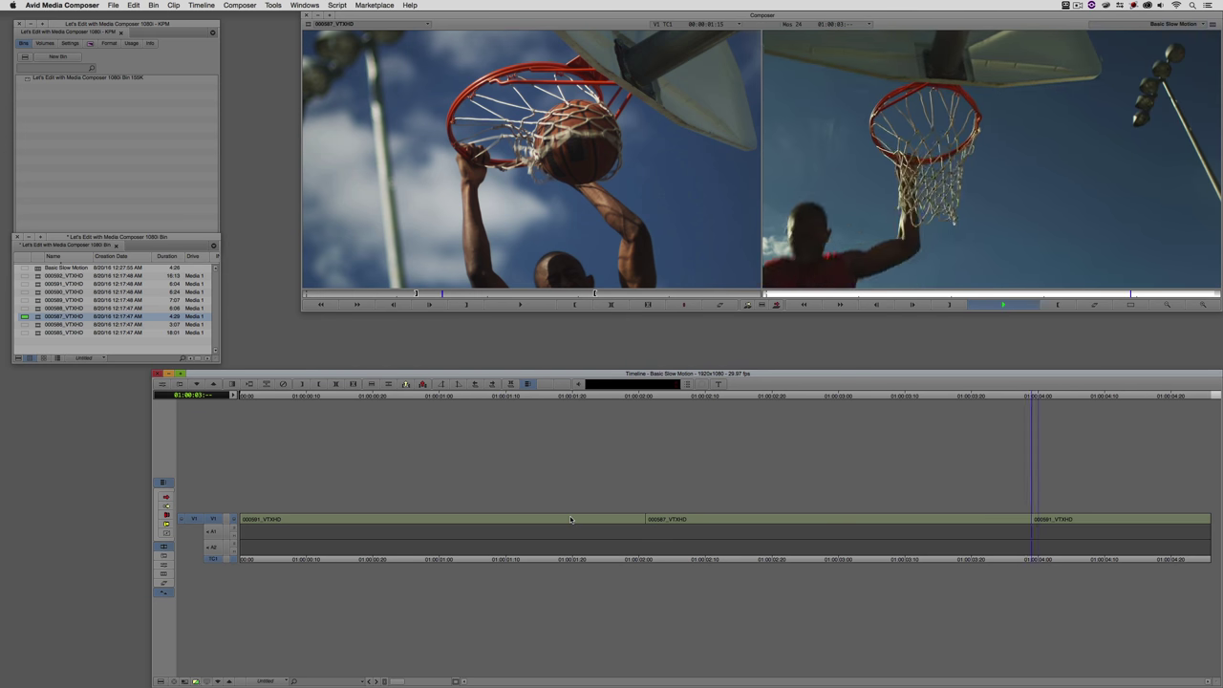
pyautogui.click(813, 524)
pyautogui.moveTo(813, 525); pyautogui.dragTo(832, 524)
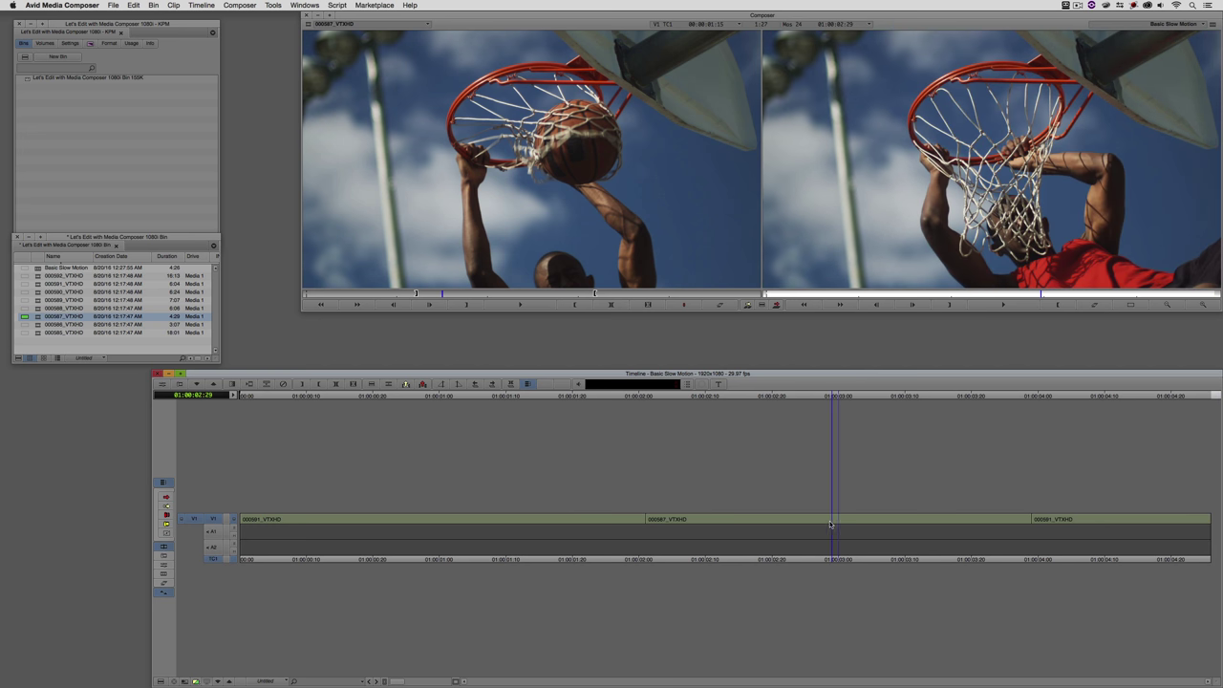
# Step: Apply the Timewarp effect from the Effect Palette to the spliced dunk clip
pyautogui.press('super+8')
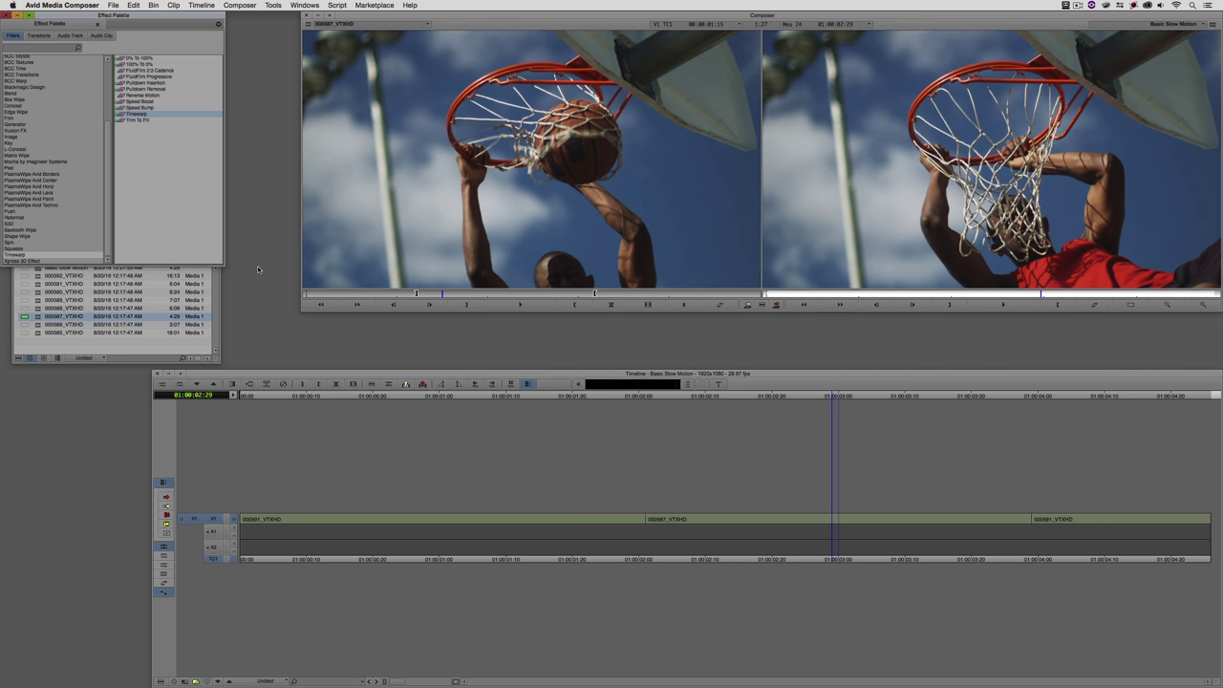
pyautogui.click(21, 256)
pyautogui.click(124, 115)
pyautogui.moveTo(714, 314); pyautogui.dragTo(812, 514)
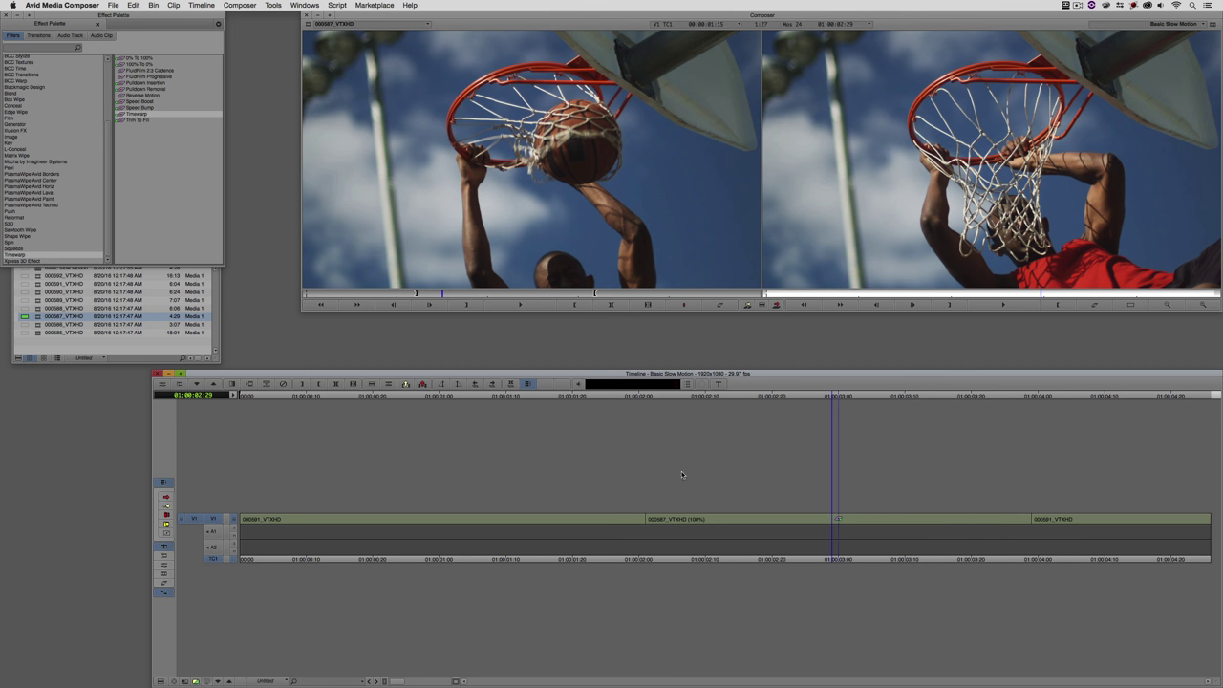
pyautogui.click(163, 384)
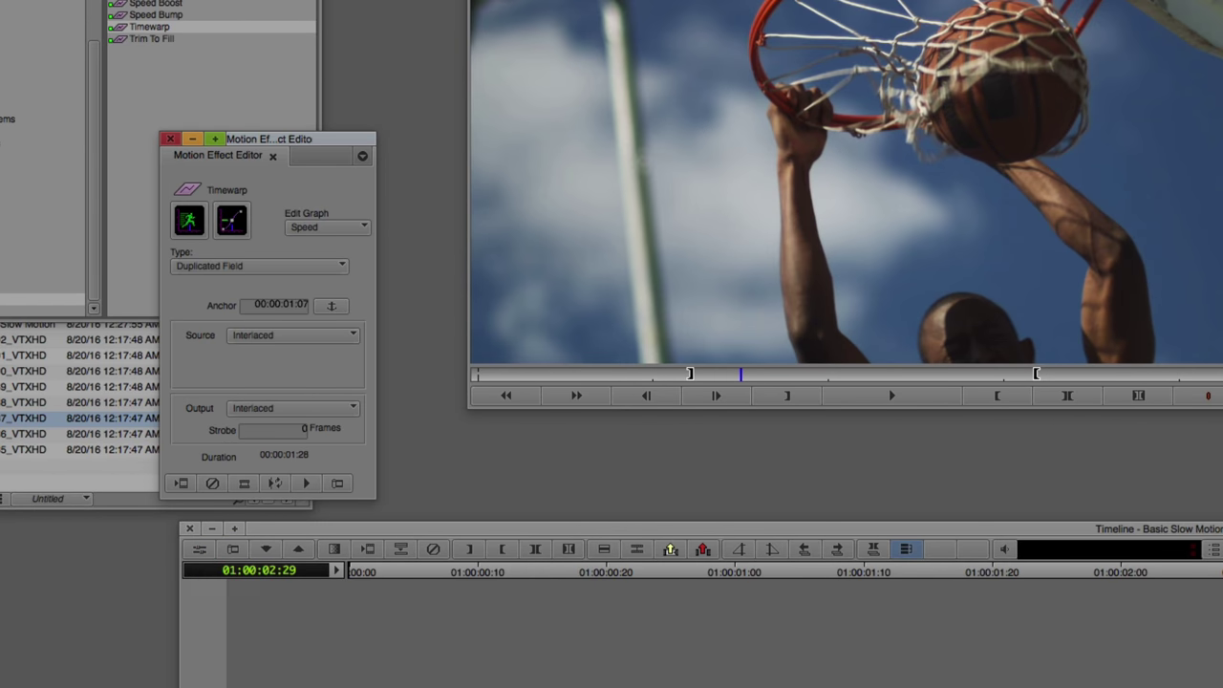
# Step: Widen the Motion Effect Editor, show Speed and Position graphs, keep Interlaced source, then close it
pyautogui.click(199, 558)
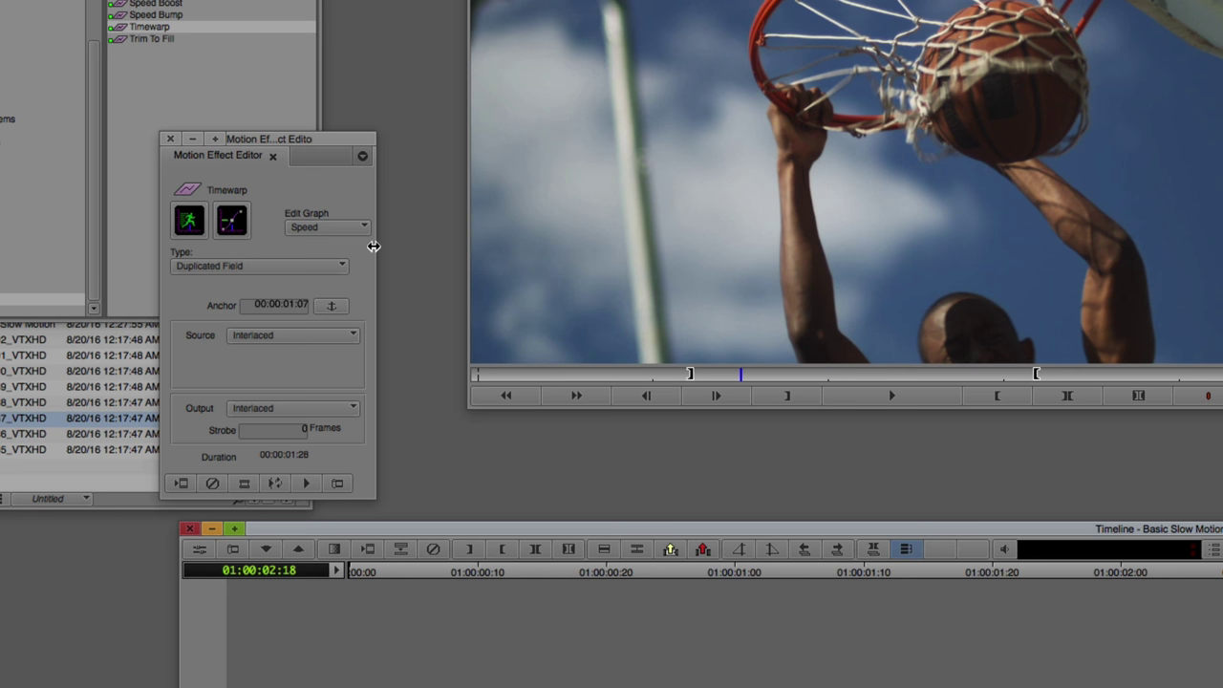
pyautogui.moveTo(373, 247); pyautogui.dragTo(435, 250)
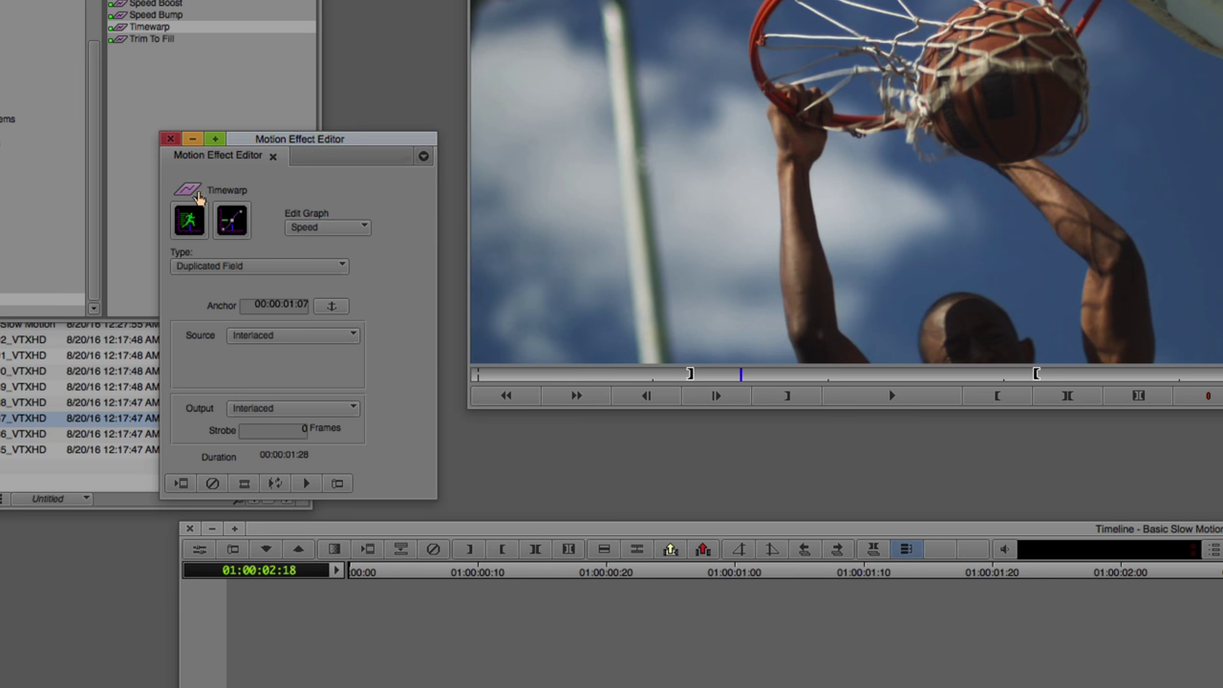
pyautogui.click(233, 220)
pyautogui.click(233, 220)
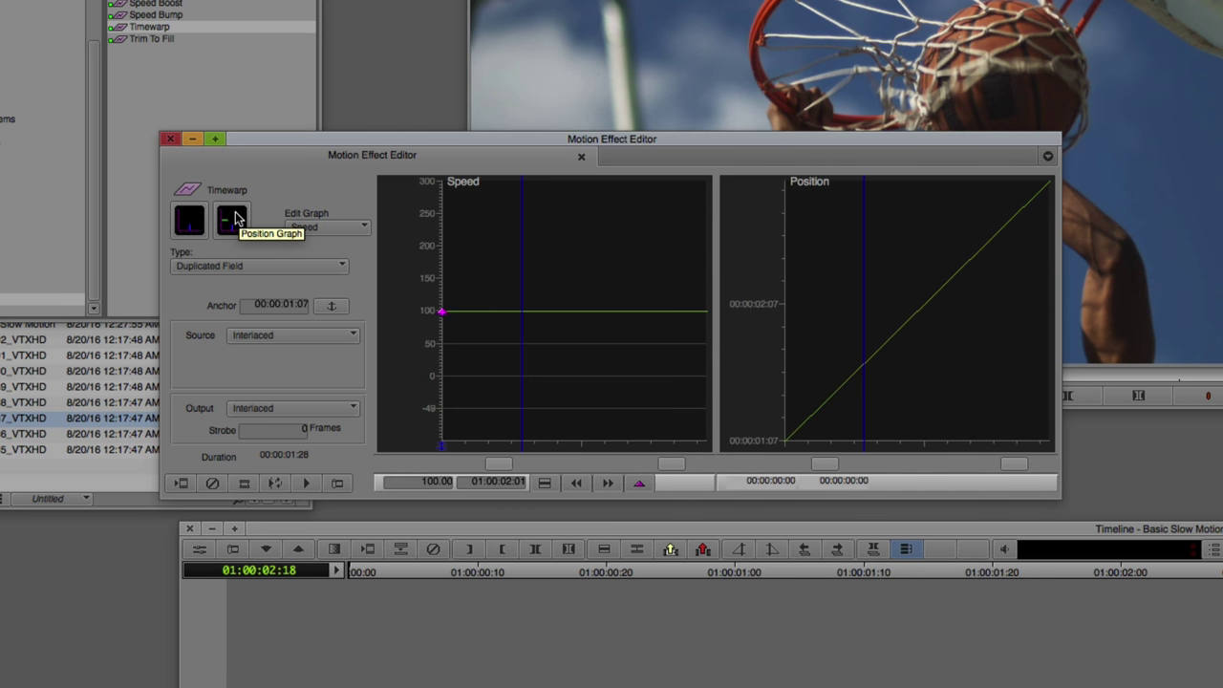
pyautogui.click(263, 334)
pyautogui.click(216, 359)
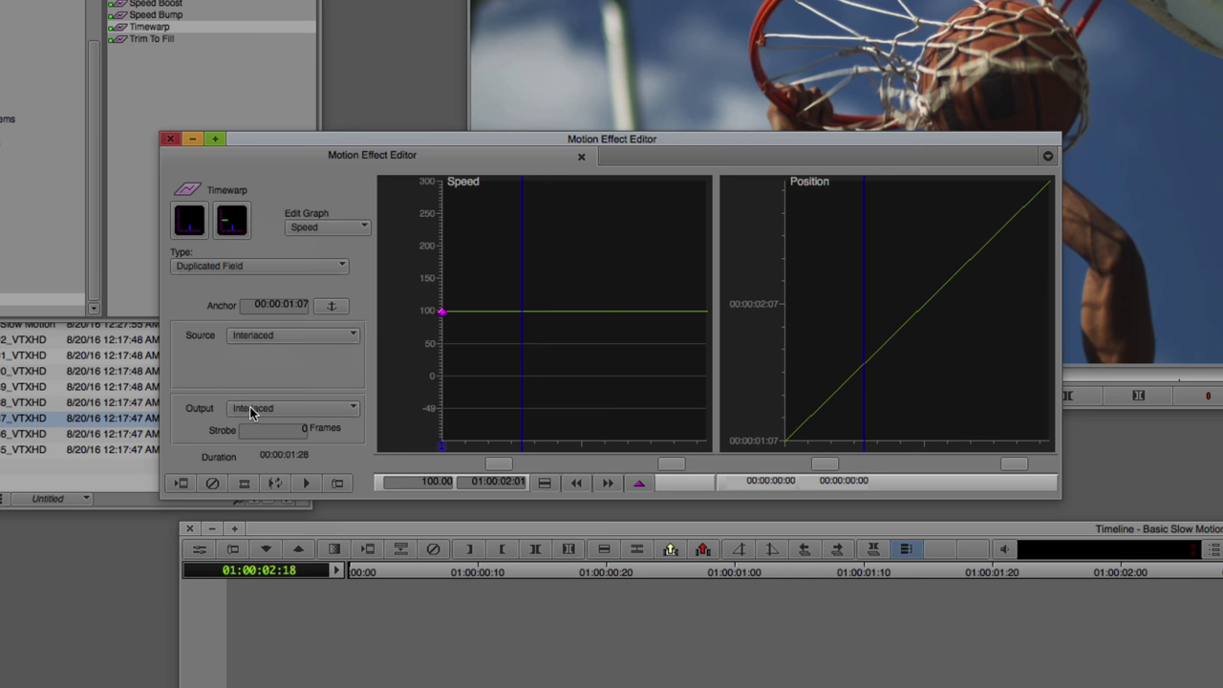
pyautogui.click(169, 140)
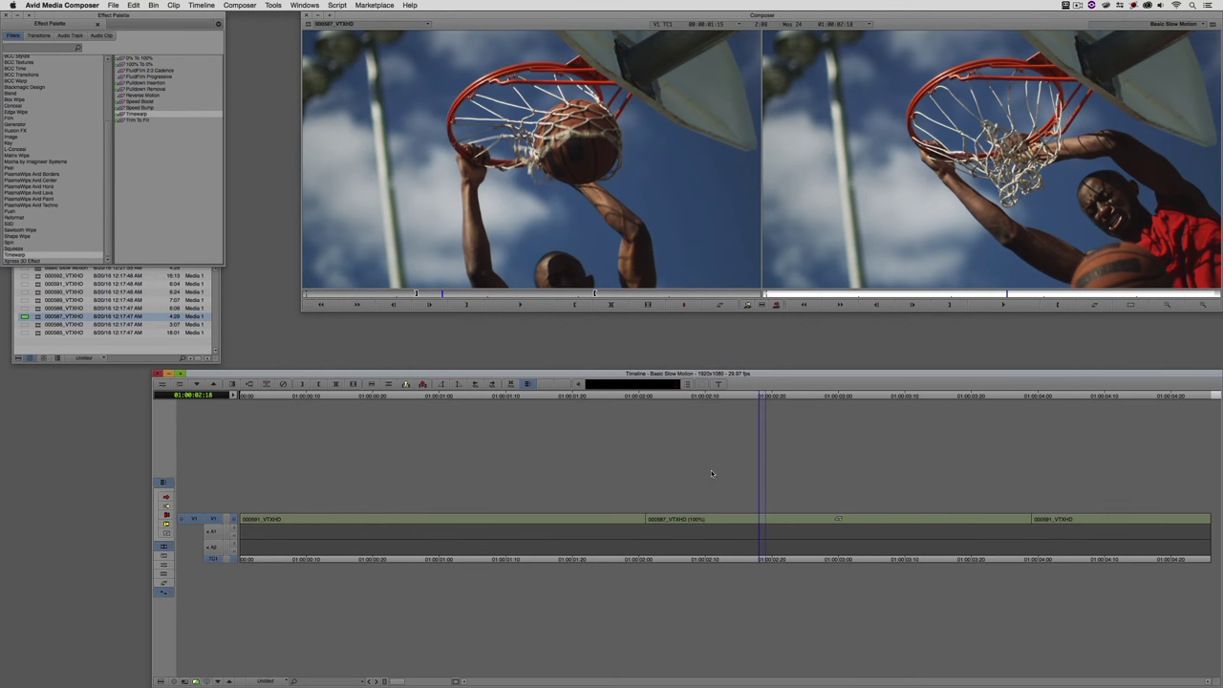
# Step: Park inside the dunk clip, then open and close the Command Palette from Tools
pyautogui.click(849, 524)
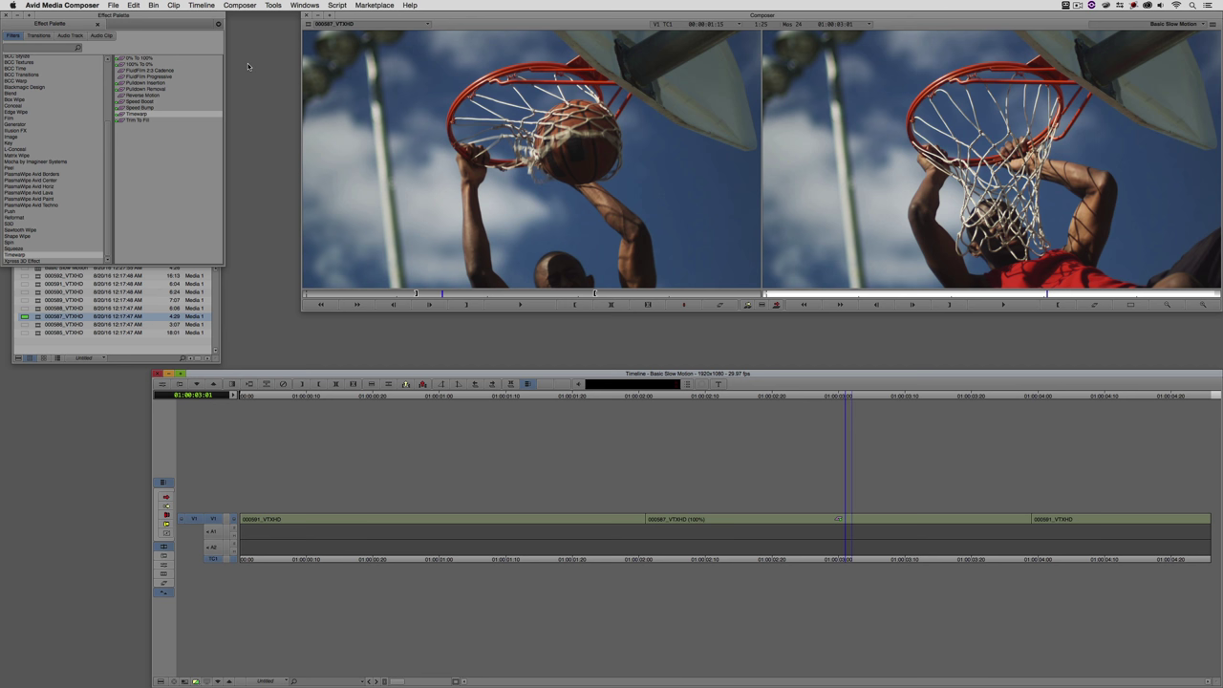
pyautogui.click(271, 5)
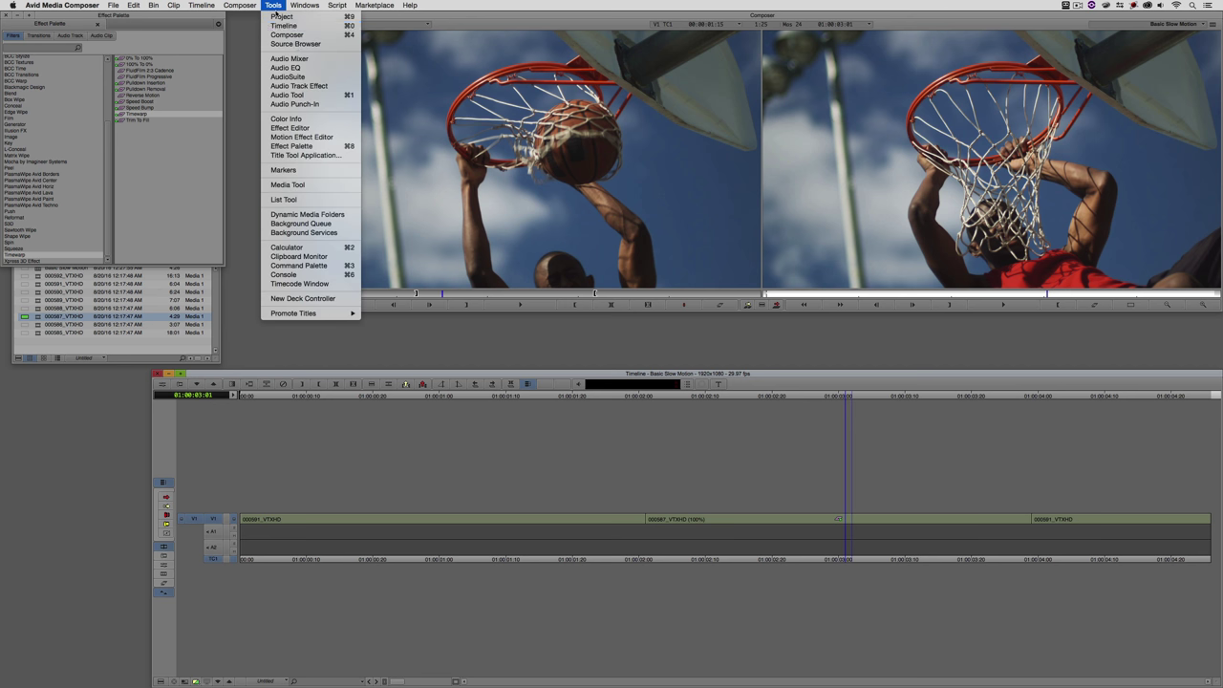
pyautogui.click(332, 267)
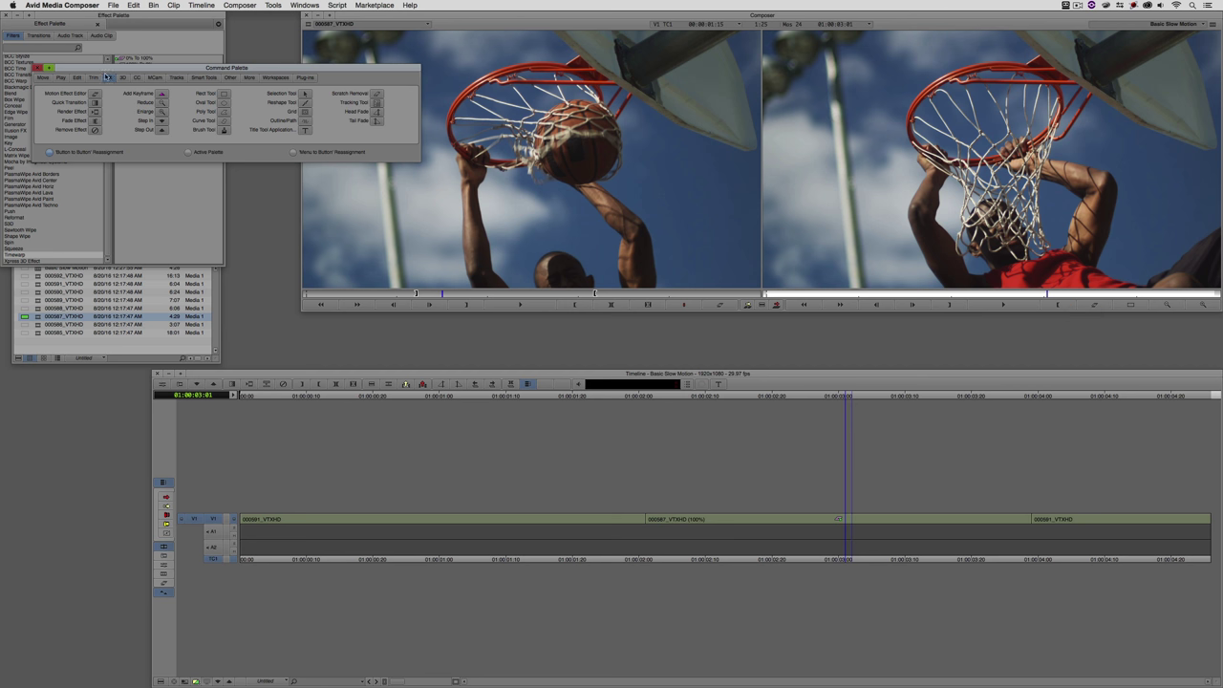
pyautogui.click(38, 67)
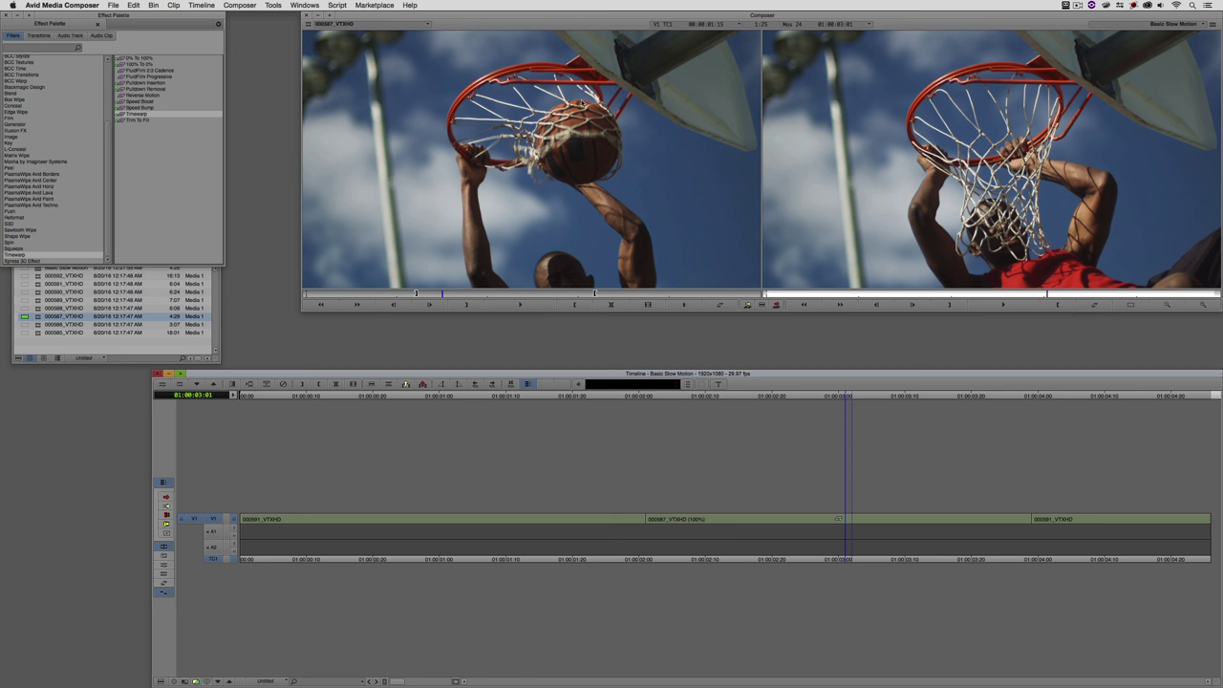
pyautogui.click(818, 183)
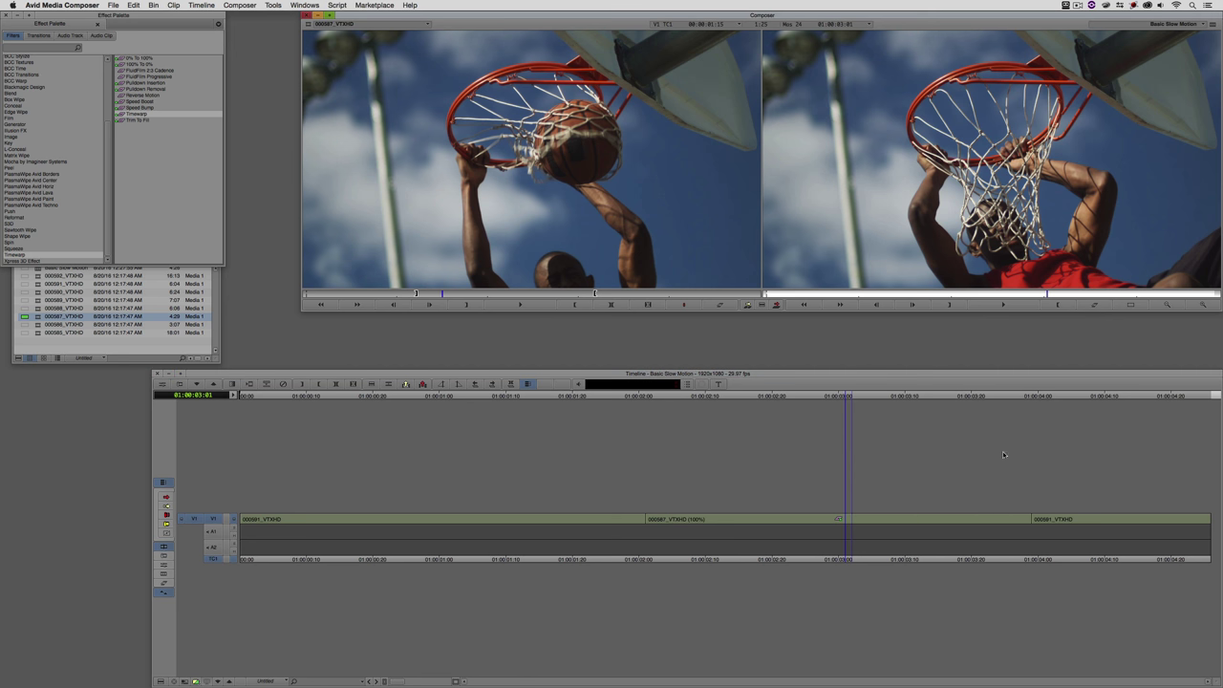
pyautogui.click(944, 462)
pyautogui.press('j')
pyautogui.press('l')
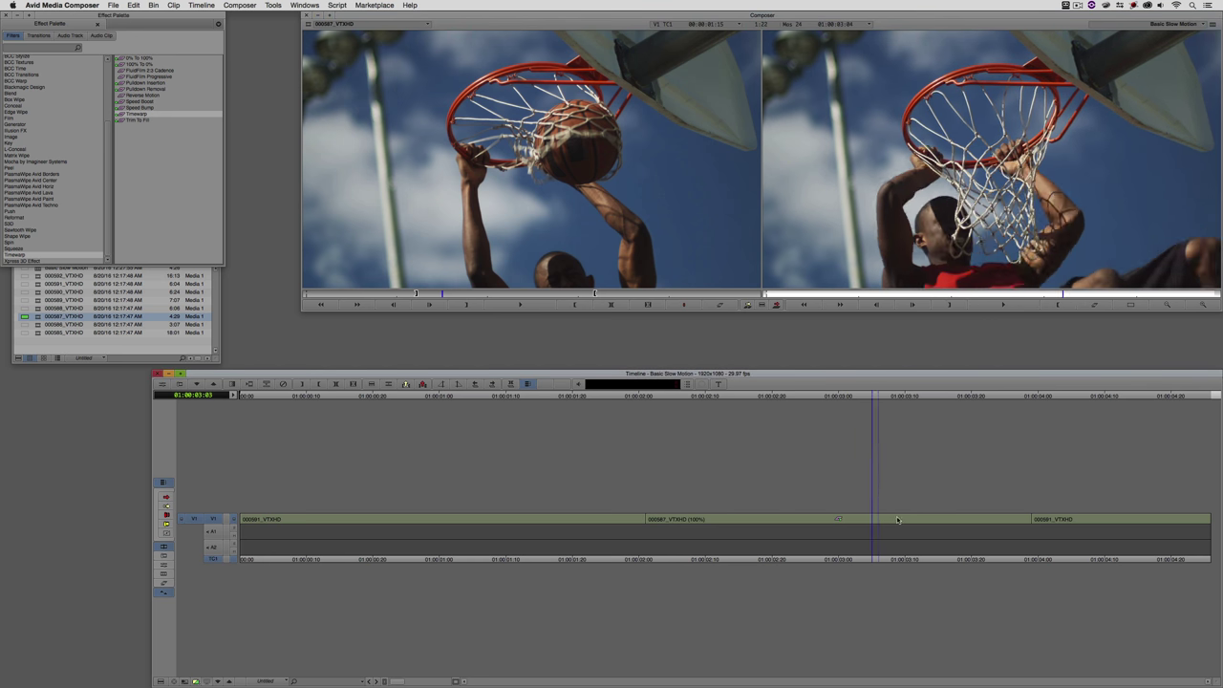
pyautogui.click(774, 510)
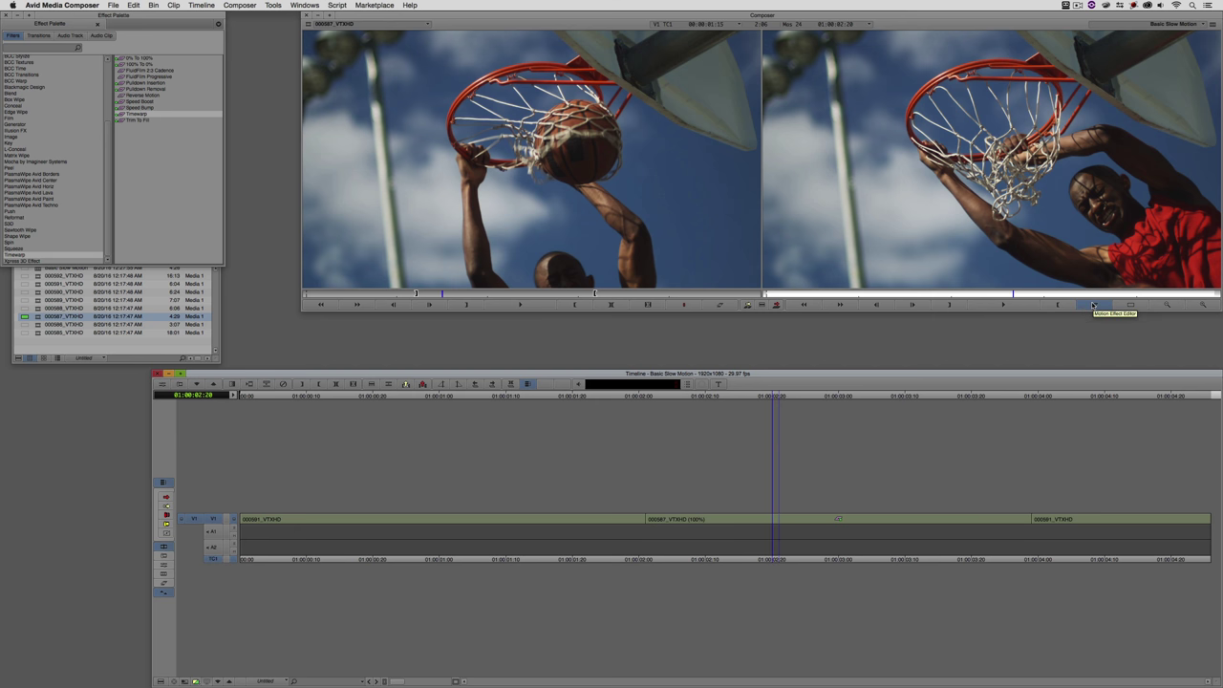
pyautogui.click(1095, 303)
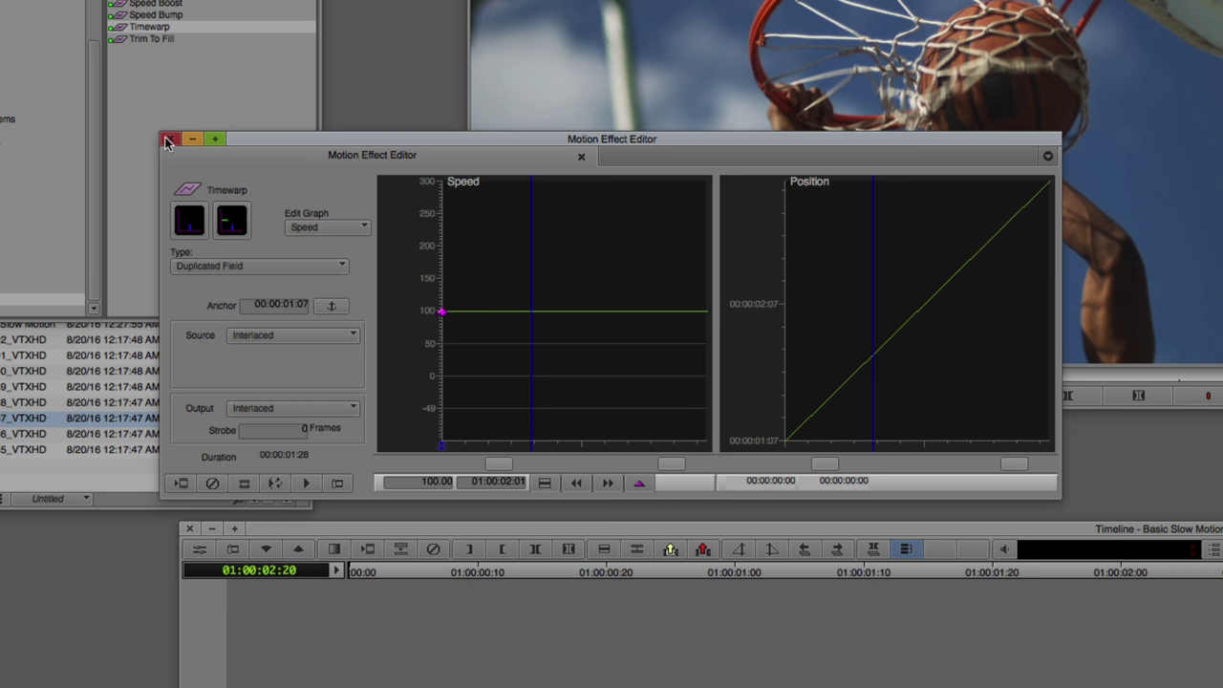
pyautogui.click(167, 141)
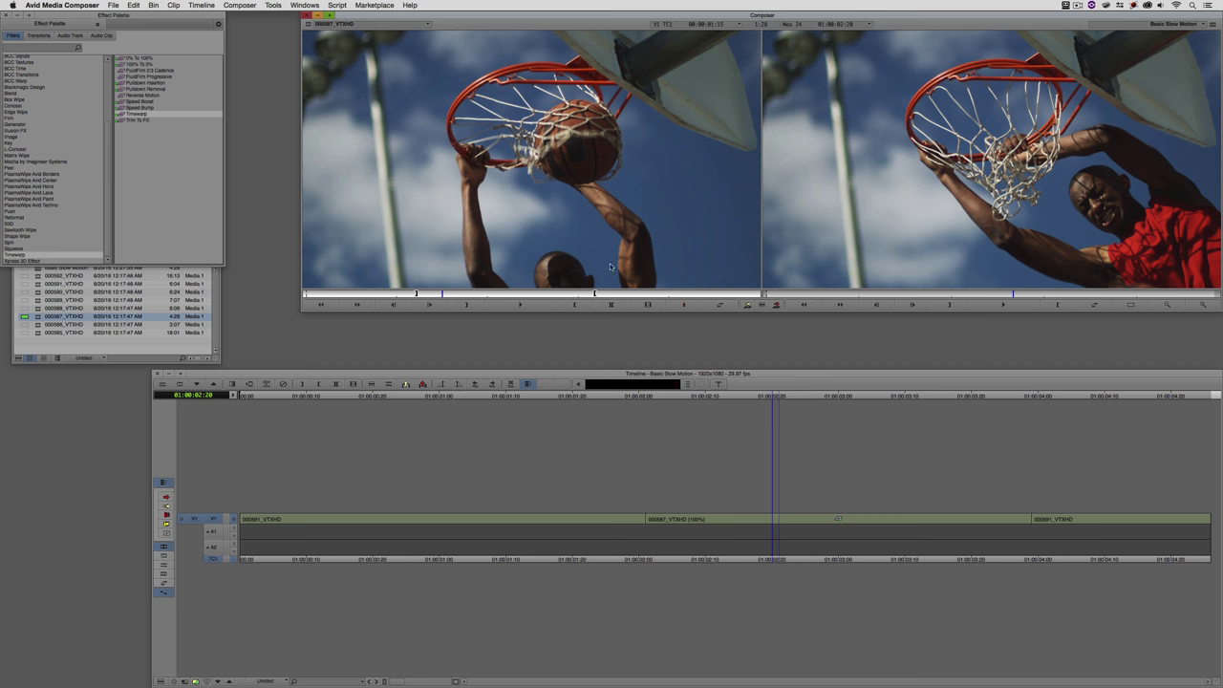
# Step: Open the dunk clip's Motion Effect dialog for a 10 FPS rate: 33.33% speed over 174 frames
pyautogui.click(728, 306)
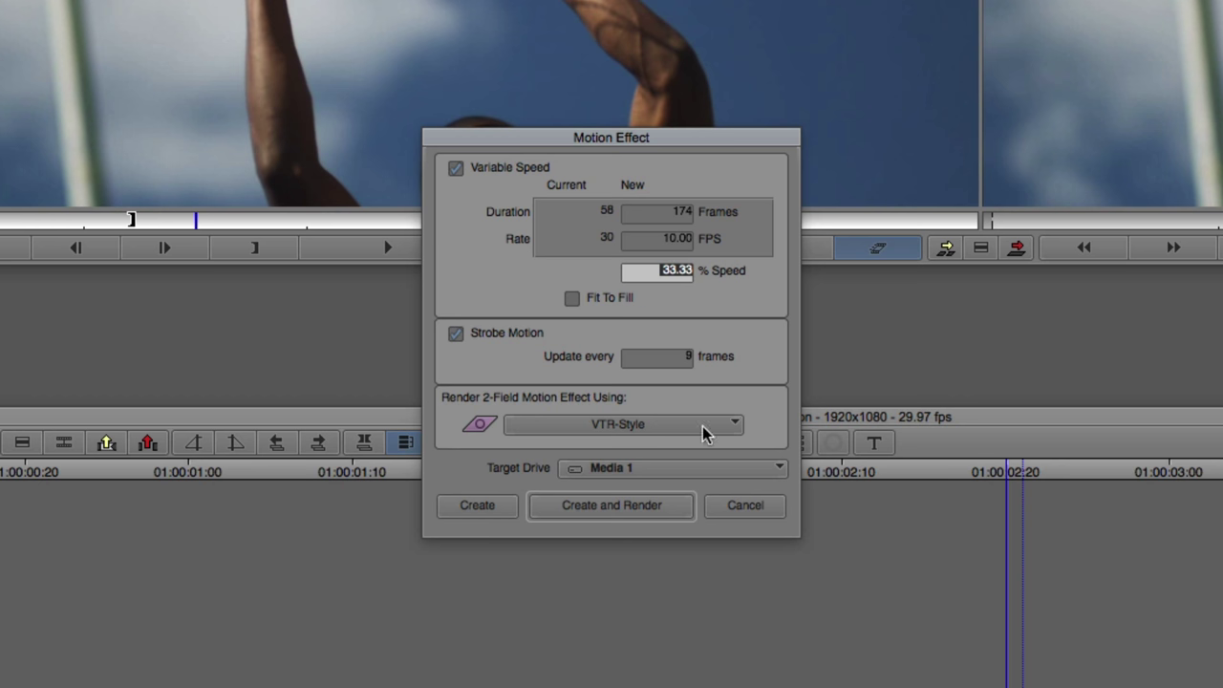
# Step: Turn off Strobe Motion, keep VTR-Style field rendering, and create the 10 FPS dunk clip
pyautogui.click(521, 335)
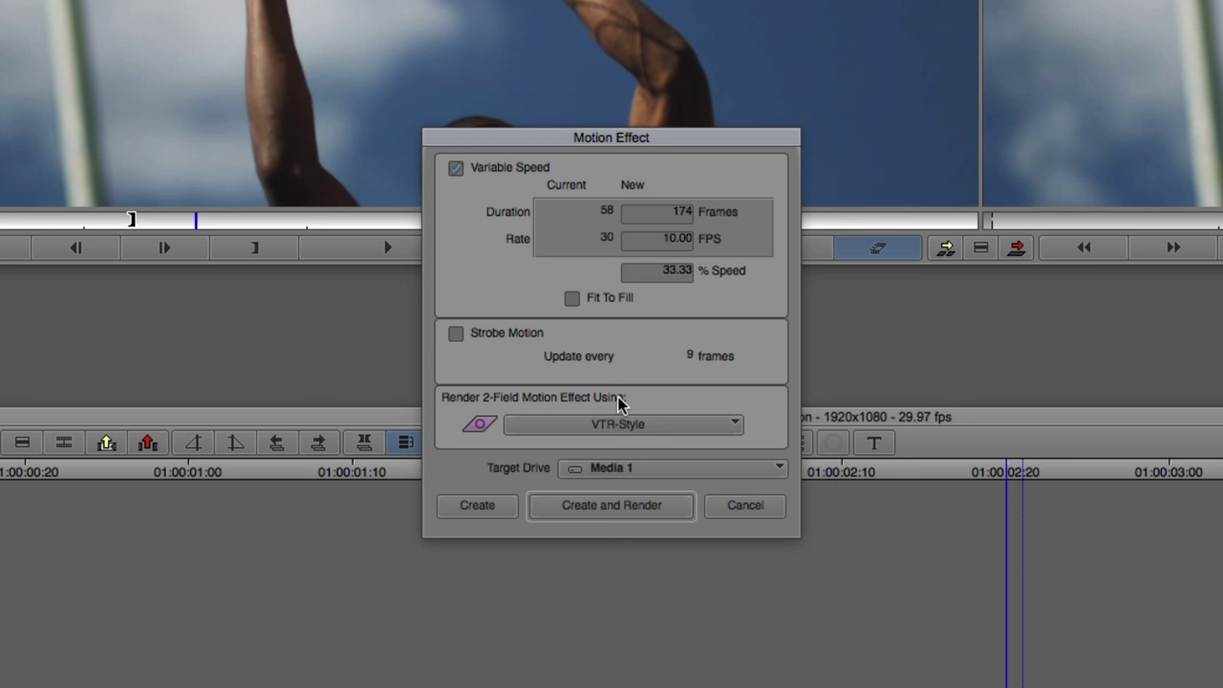
pyautogui.click(649, 427)
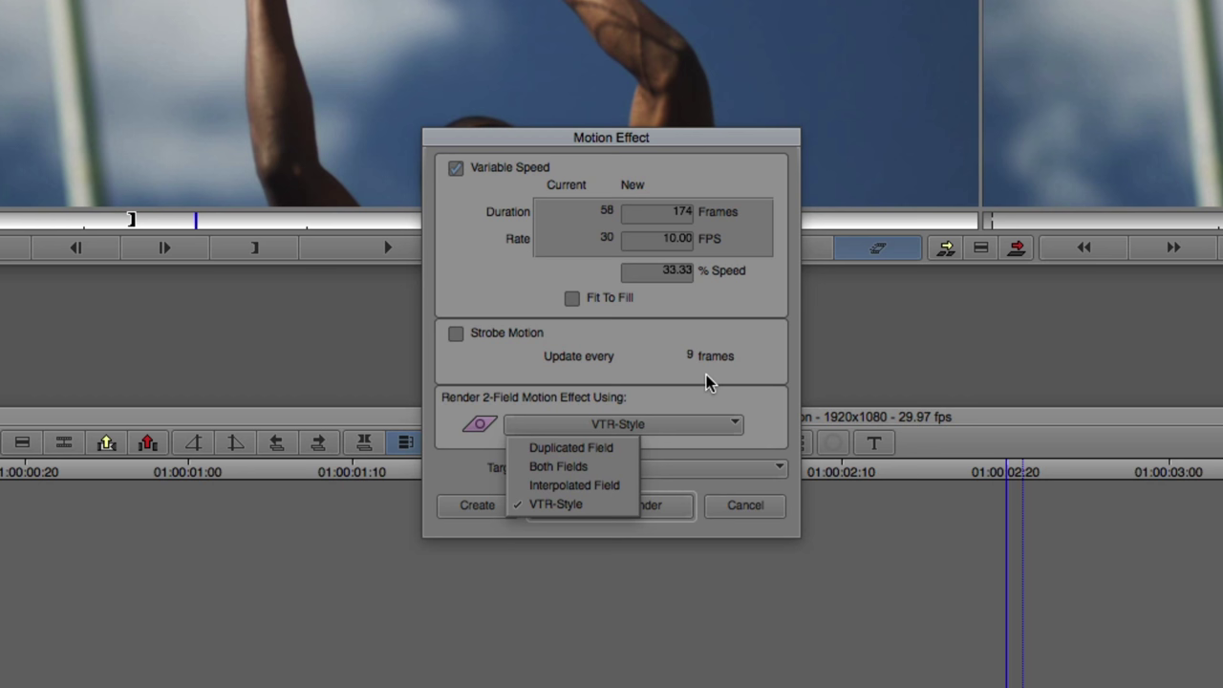
pyautogui.click(552, 511)
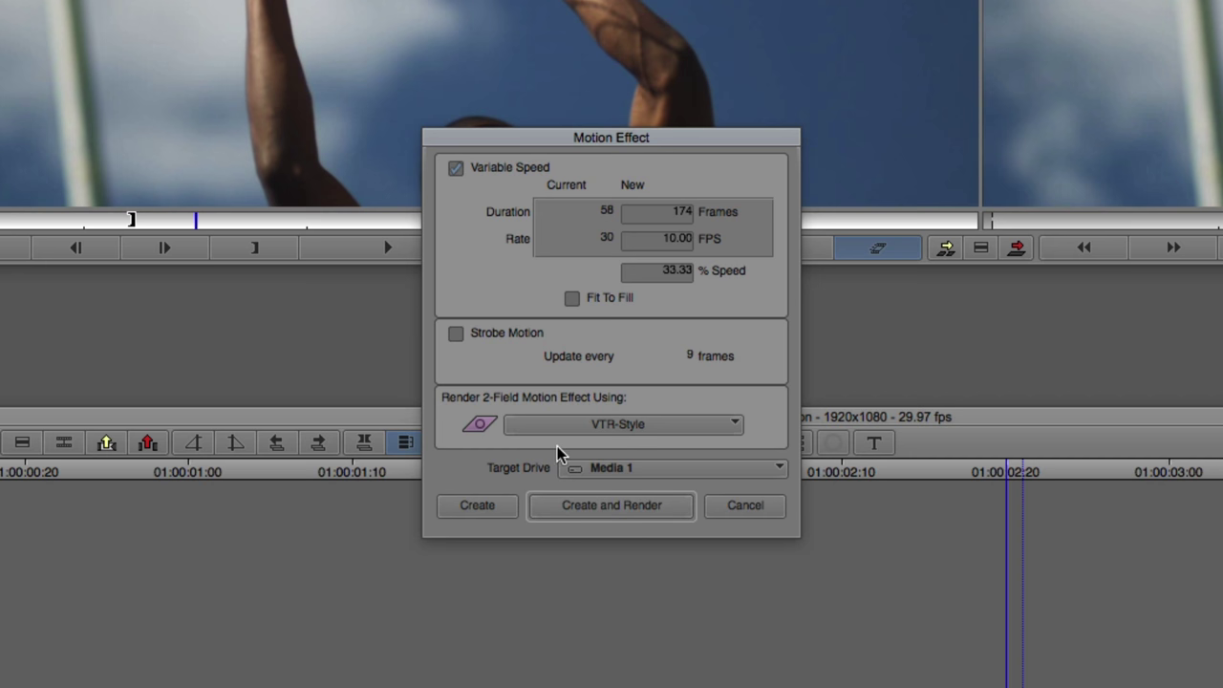
pyautogui.click(489, 507)
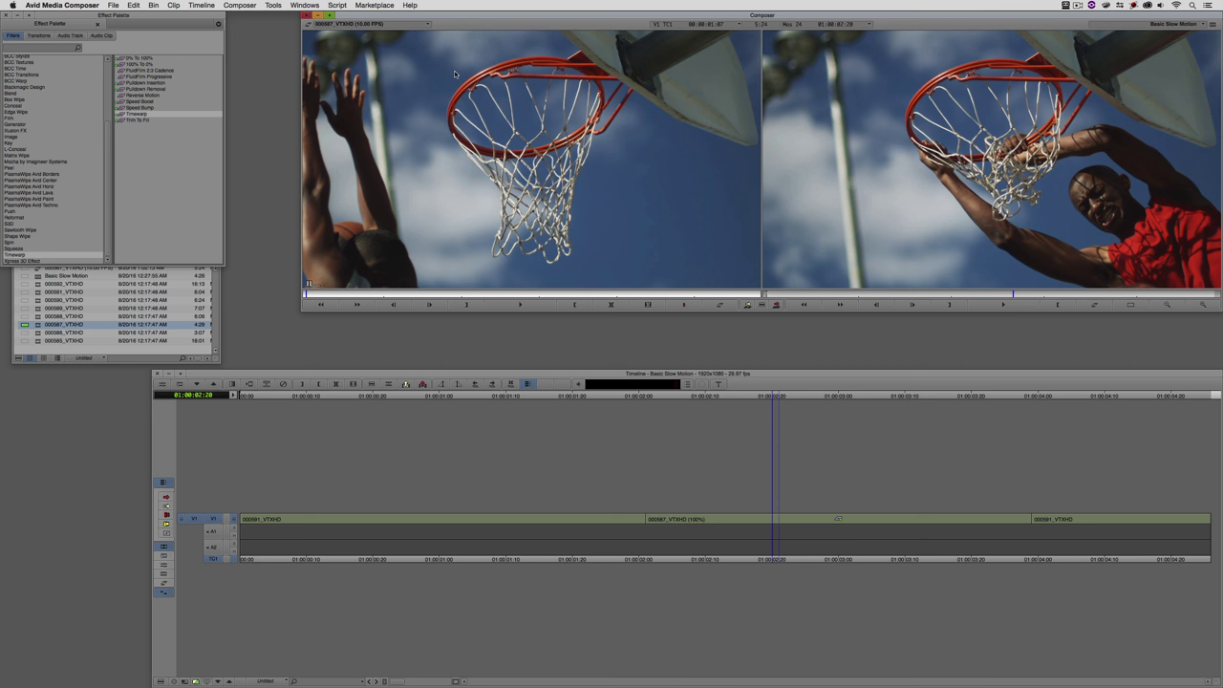
# Step: Play the new 000587_VTXHD (10.00 FPS) slow-motion clip in the source monitor
pyautogui.click(217, 277)
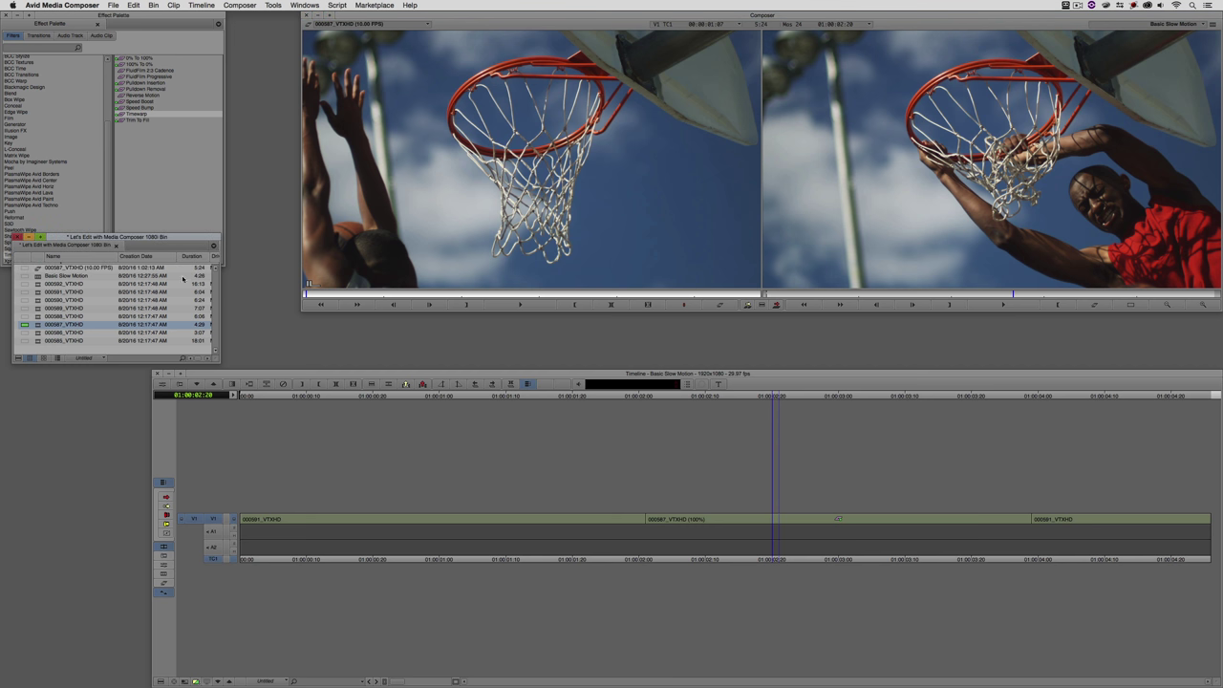
pyautogui.click(526, 190)
pyautogui.press('space')
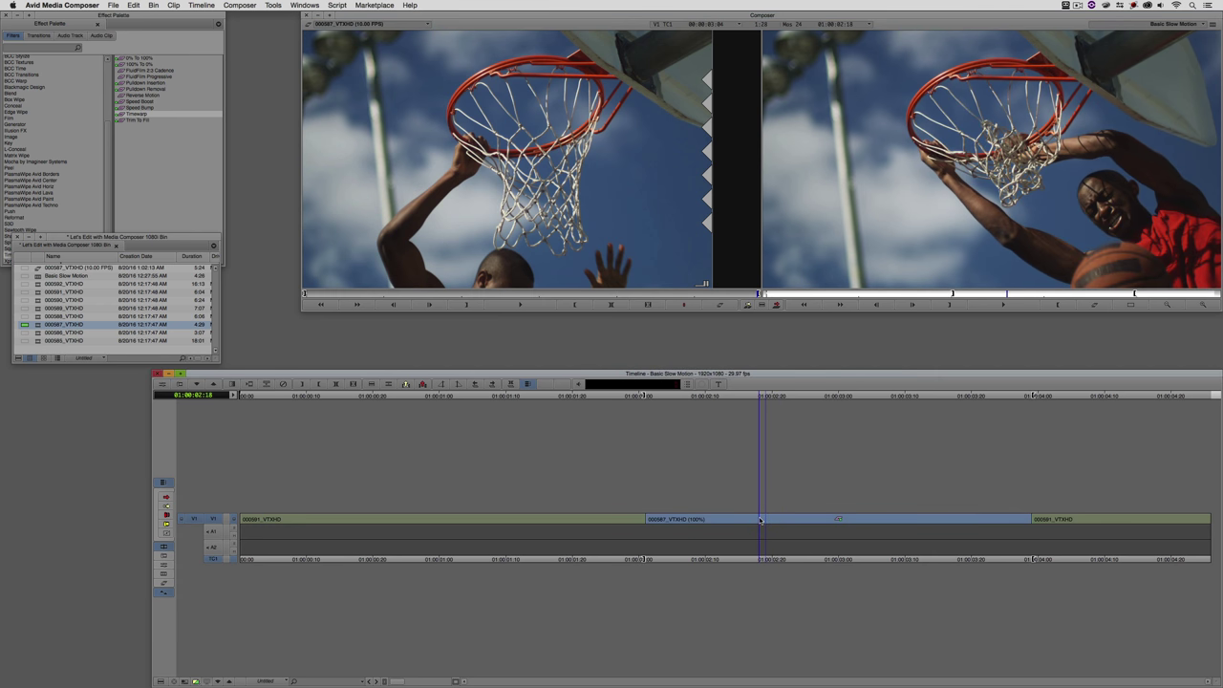
# Step: Undo to remove the 100% dunk clip and play back the shortened sequence
pyautogui.press('super+z')
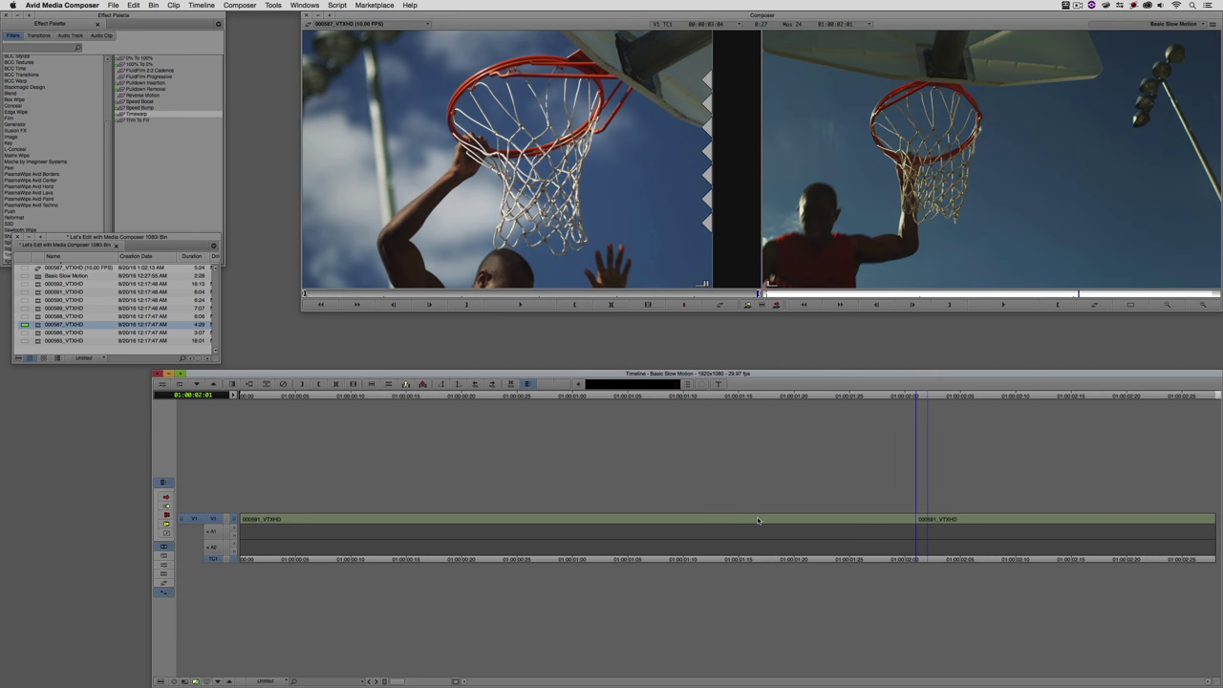
pyautogui.press('space')
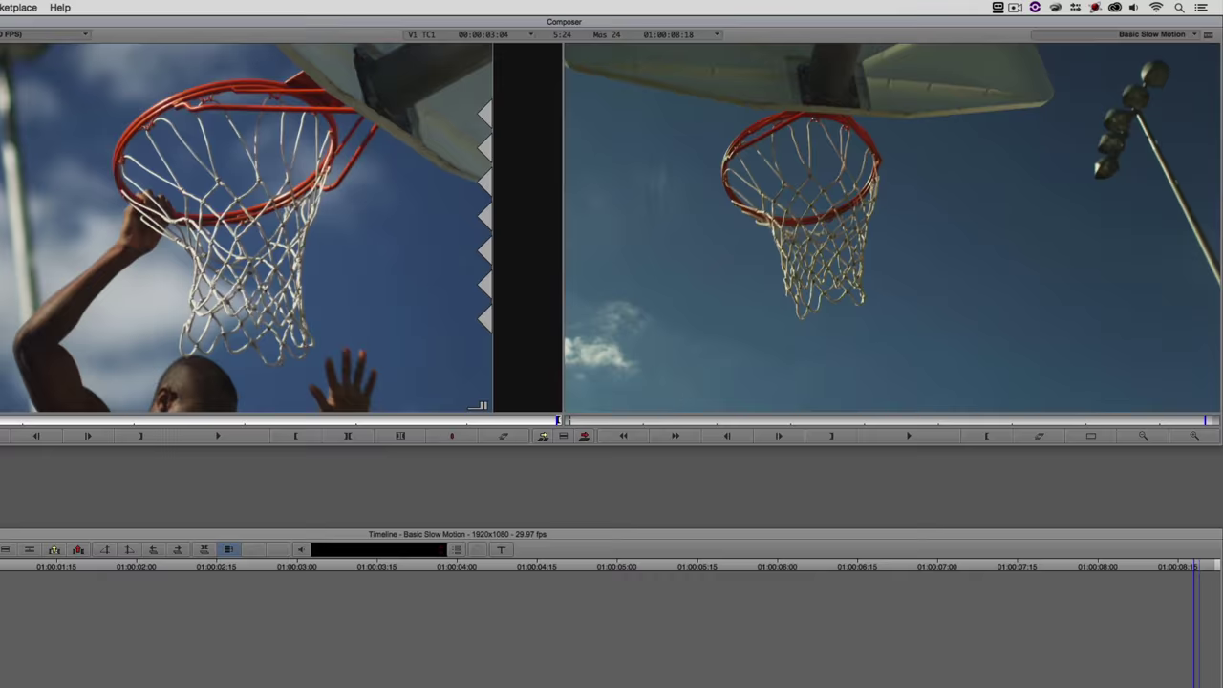
# Step: Load and play dribbling clip 000590_VTXHD, then open its Motion Effect dialog
pyautogui.doubleClick(39, 304)
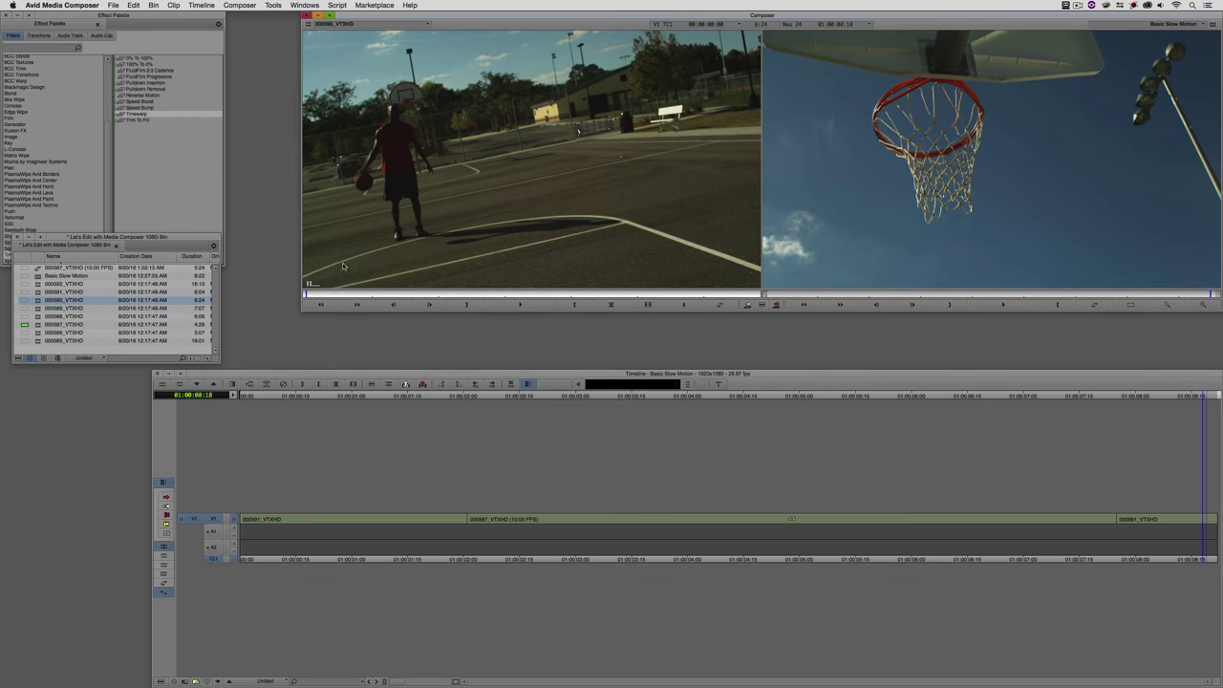
pyautogui.moveTo(315, 296)
pyautogui.mouseDown()
pyautogui.moveTo(436, 294)
pyautogui.moveTo(316, 295)
pyautogui.mouseUp()
pyautogui.hotkey('k', 'l')
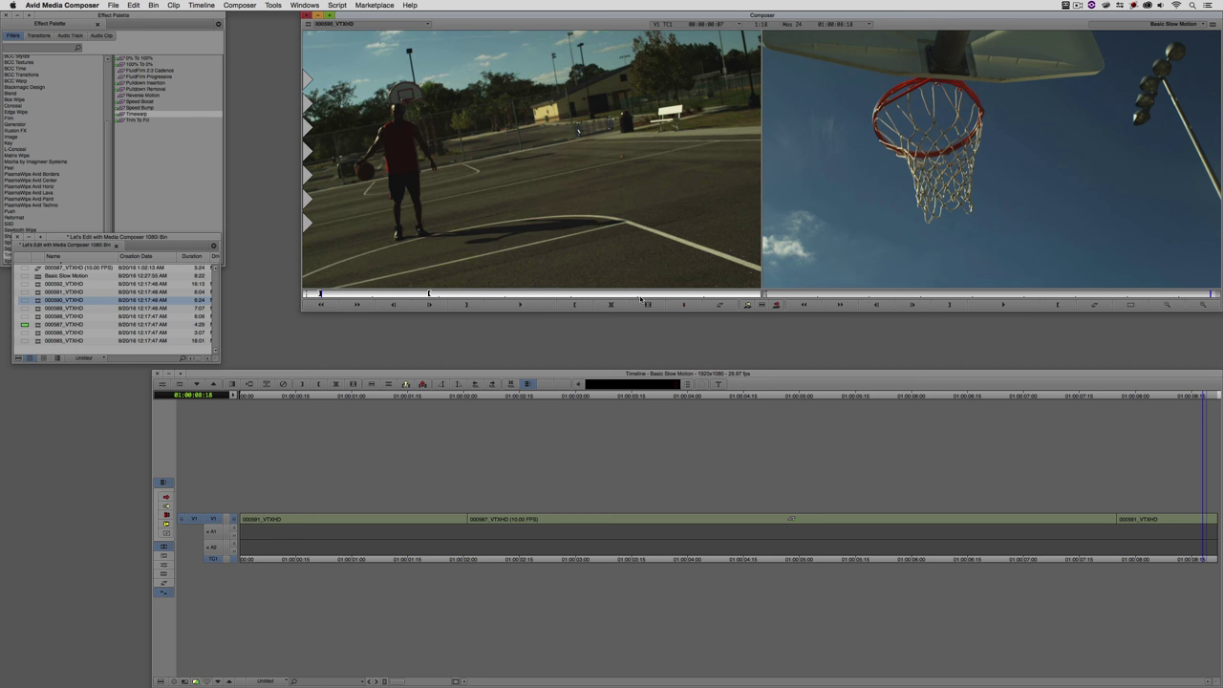
pyautogui.click(723, 307)
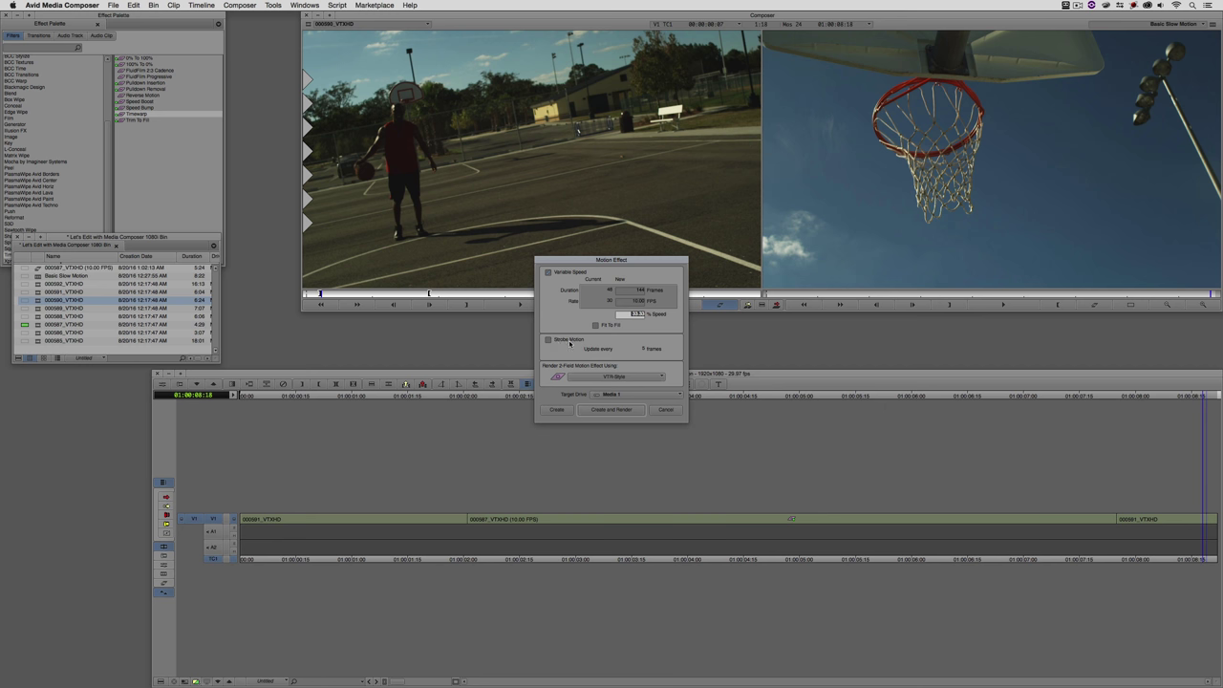
# Step: Render the 000590_VTXHD (Strobe 8) clip at 100% speed, with strobe updates every 8 frames
pyautogui.press('Tab')
pyautogui.click(632, 352)
pyautogui.click(666, 409)
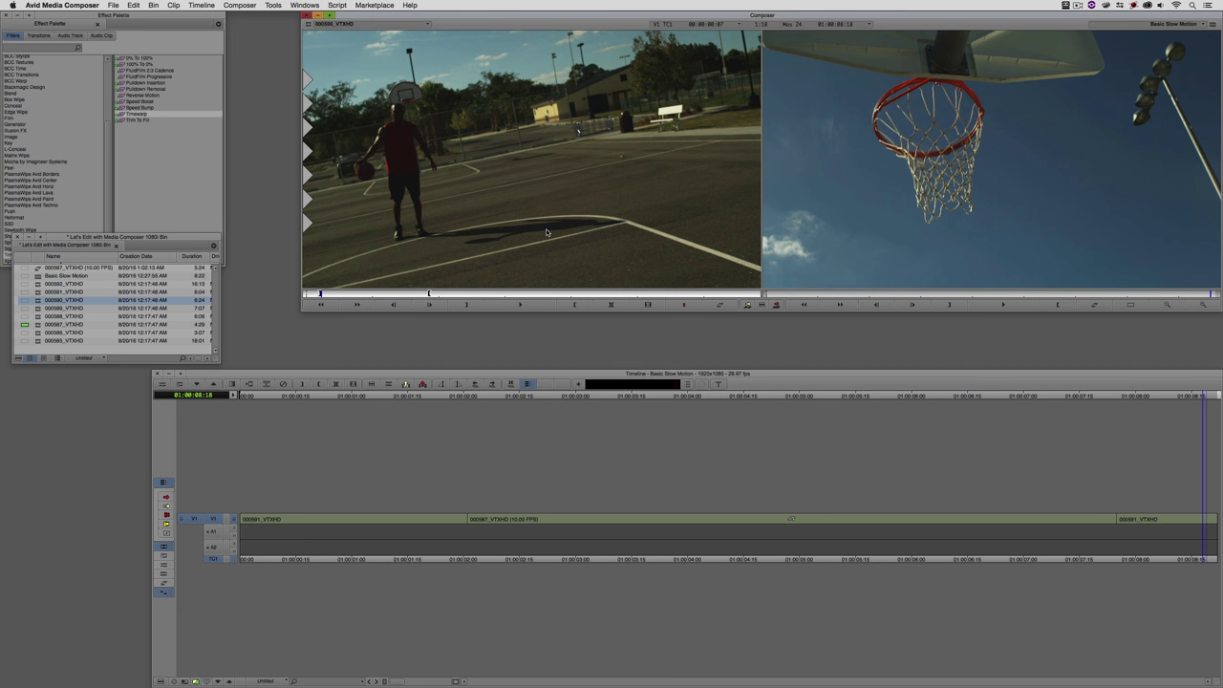
pyautogui.click(719, 304)
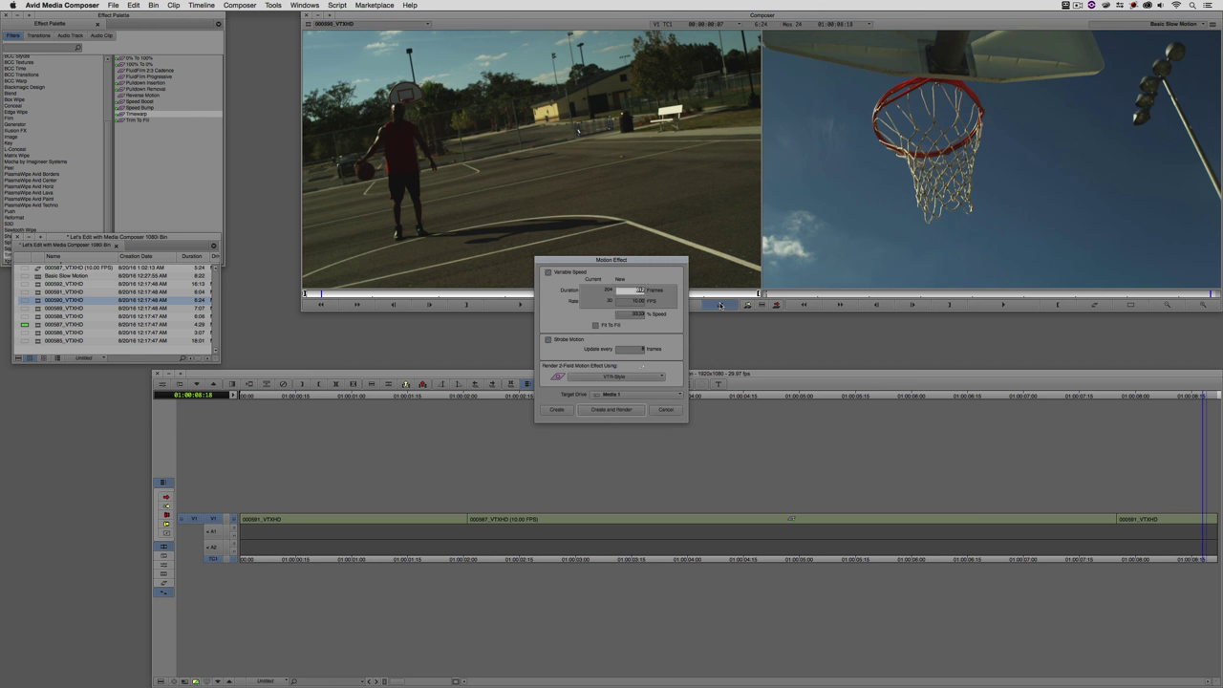
pyautogui.click(628, 351)
pyautogui.click(634, 315)
pyautogui.write('100')
pyautogui.click(558, 410)
pyautogui.click(611, 409)
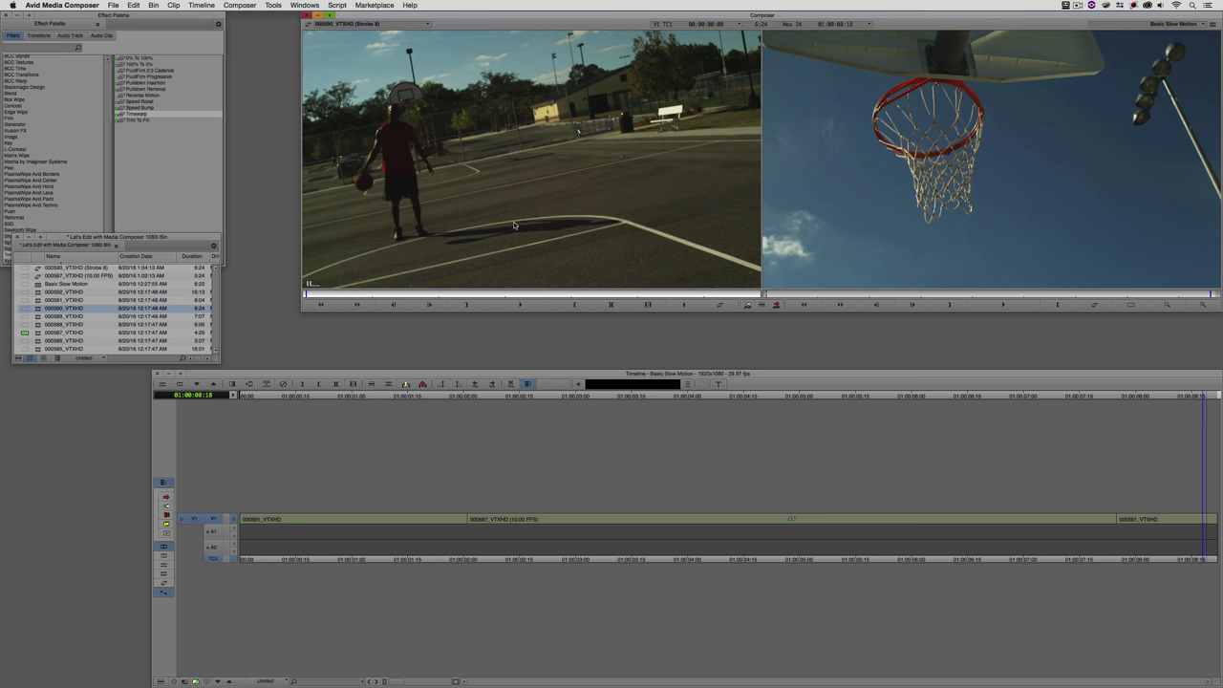
# Step: Splice the Strobe 8 clip onto the end of the sequence
pyautogui.click(1073, 510)
pyautogui.press('Right')
pyautogui.press('Right')
pyautogui.press('Right')
pyautogui.press('Right')
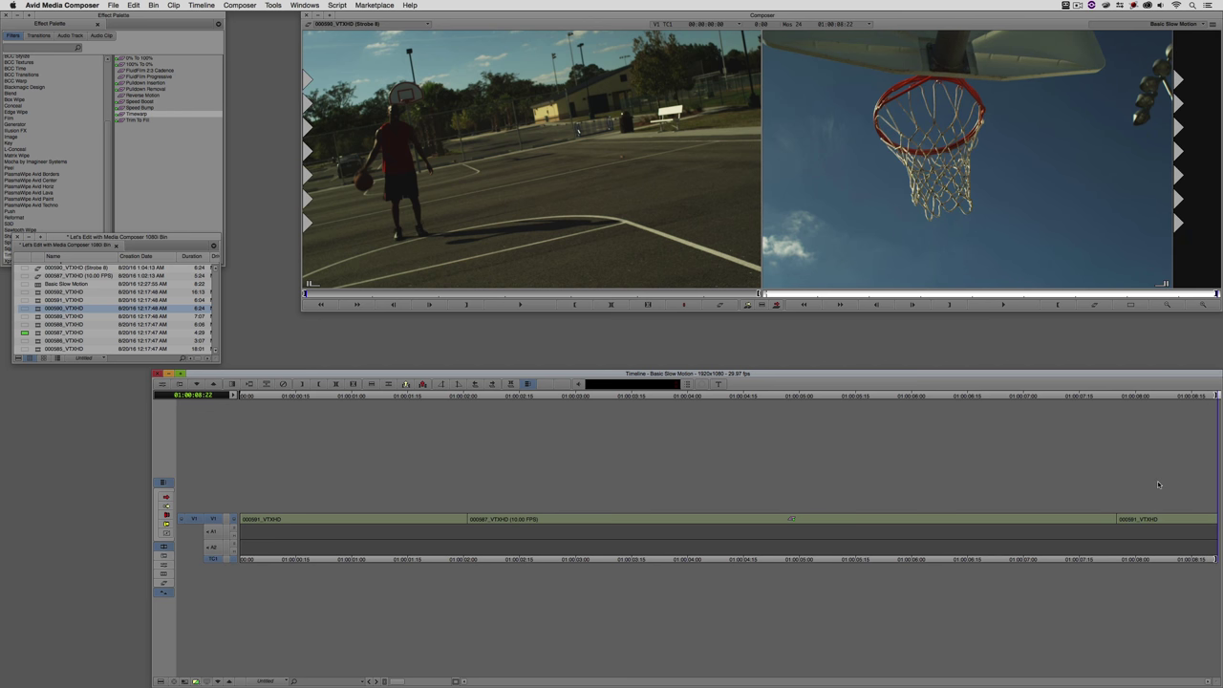
pyautogui.press('b')
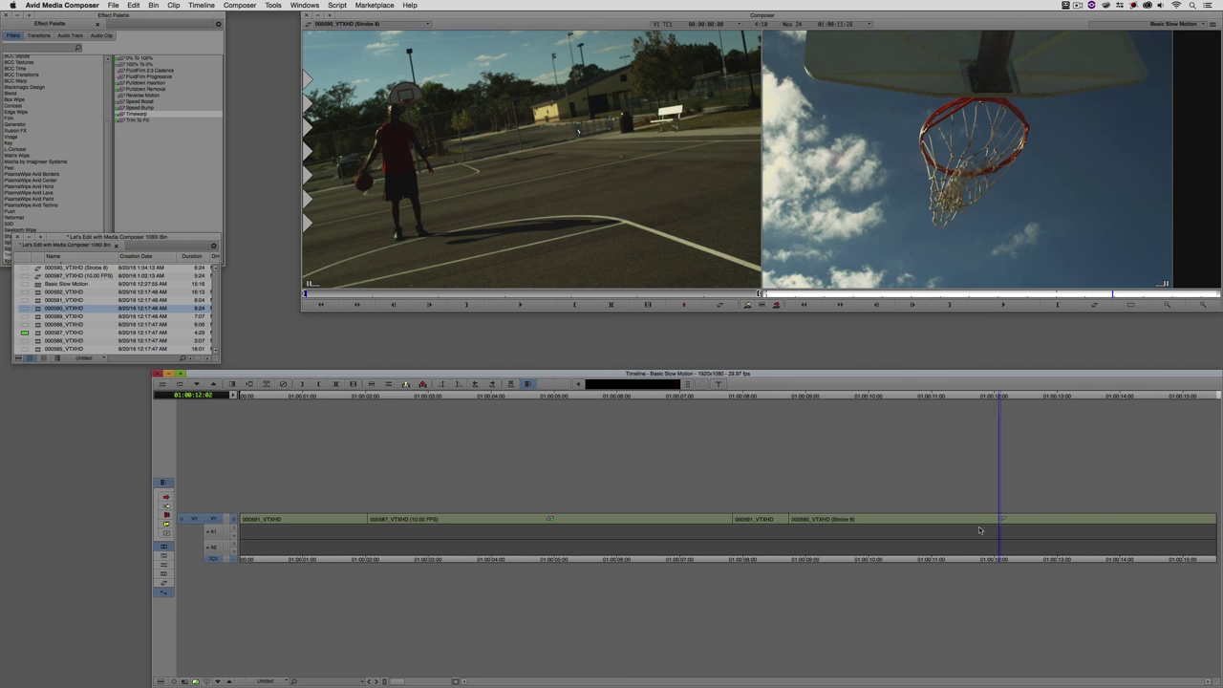
# Step: Reload the original 000590_VTXHD dribbling clip into the Source monitor
pyautogui.click(535, 172)
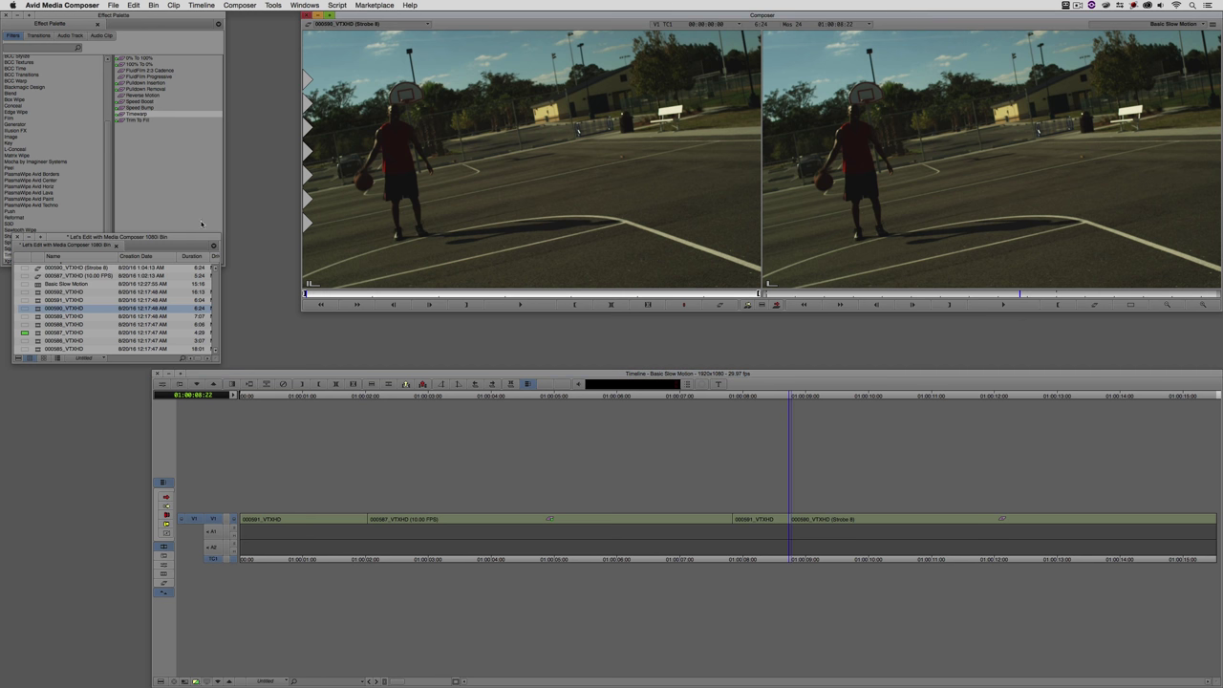
pyautogui.click(341, 23)
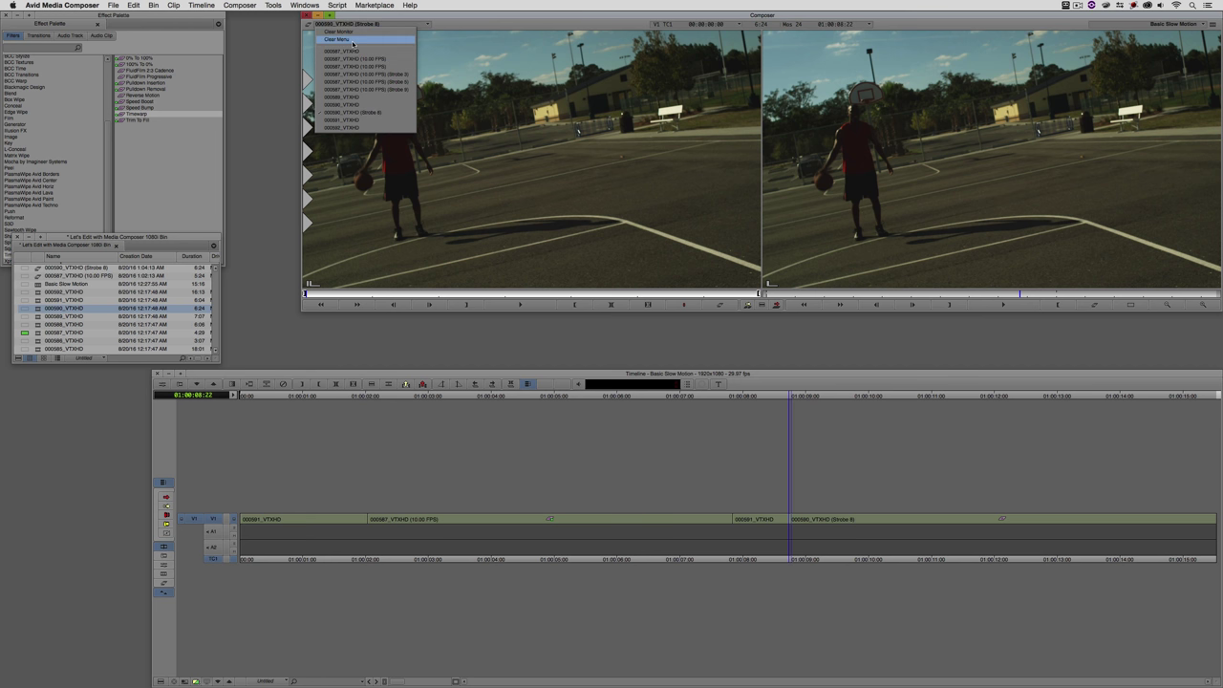
pyautogui.click(372, 103)
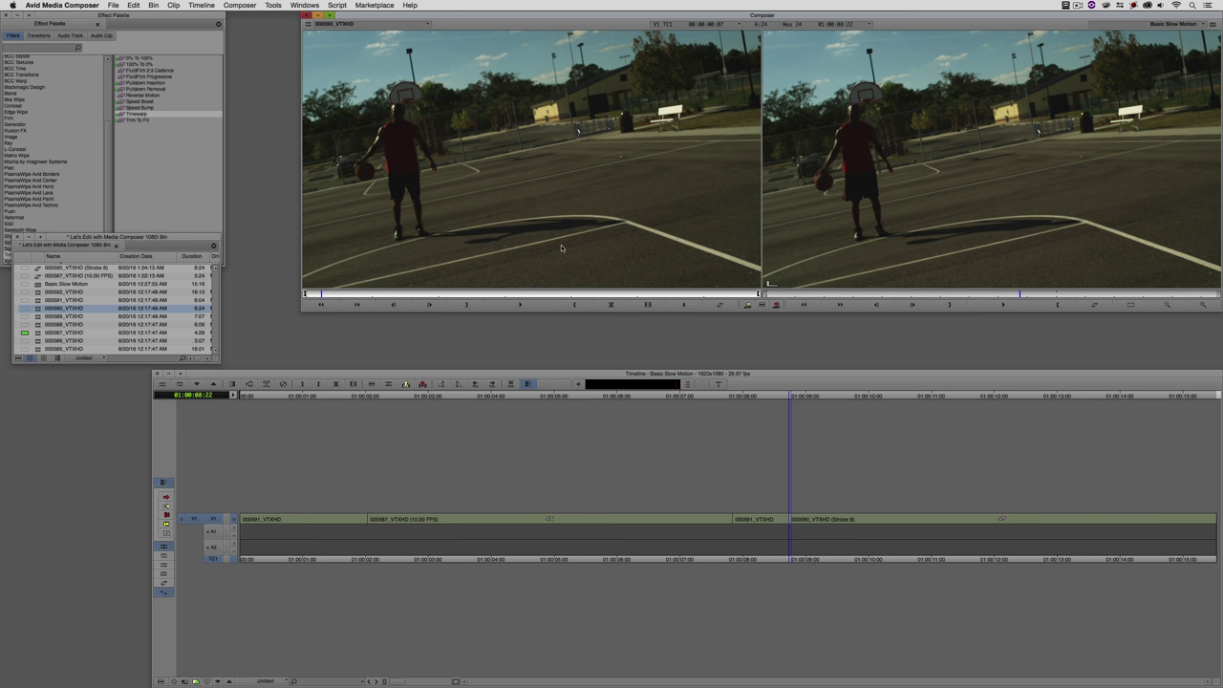
# Step: Render a 000590_VTXHD (Strobe 2) clip with strobe updates every 2 frames
pyautogui.click(711, 306)
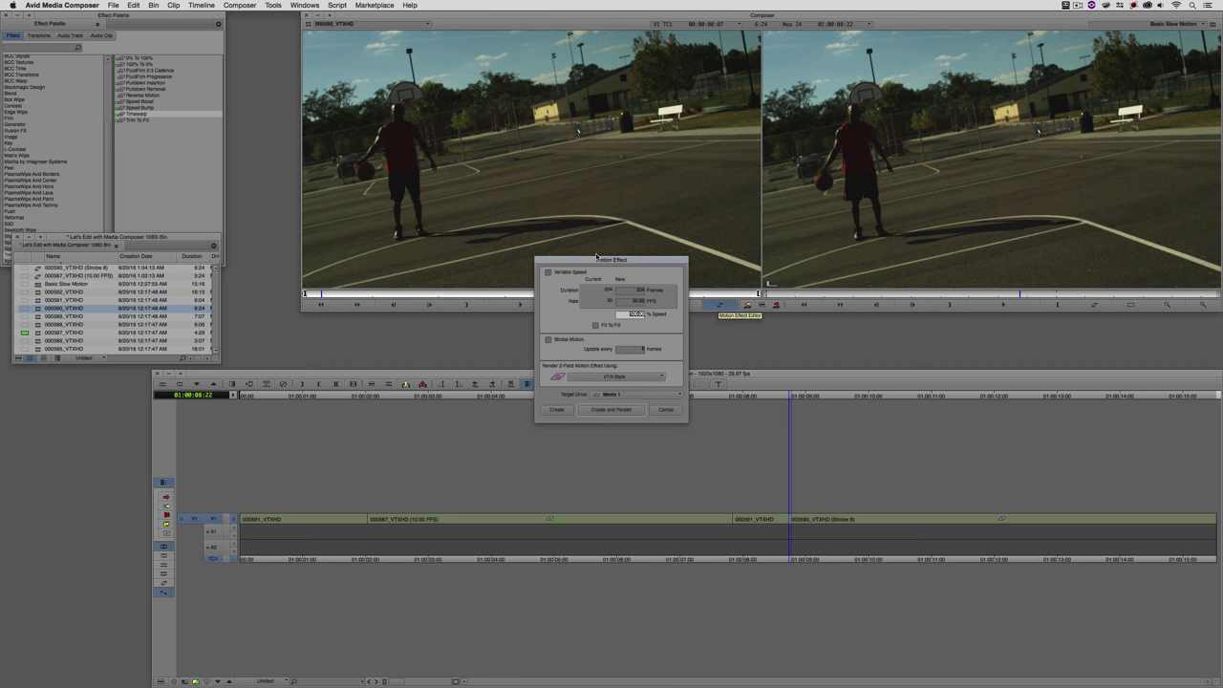
pyautogui.click(629, 349)
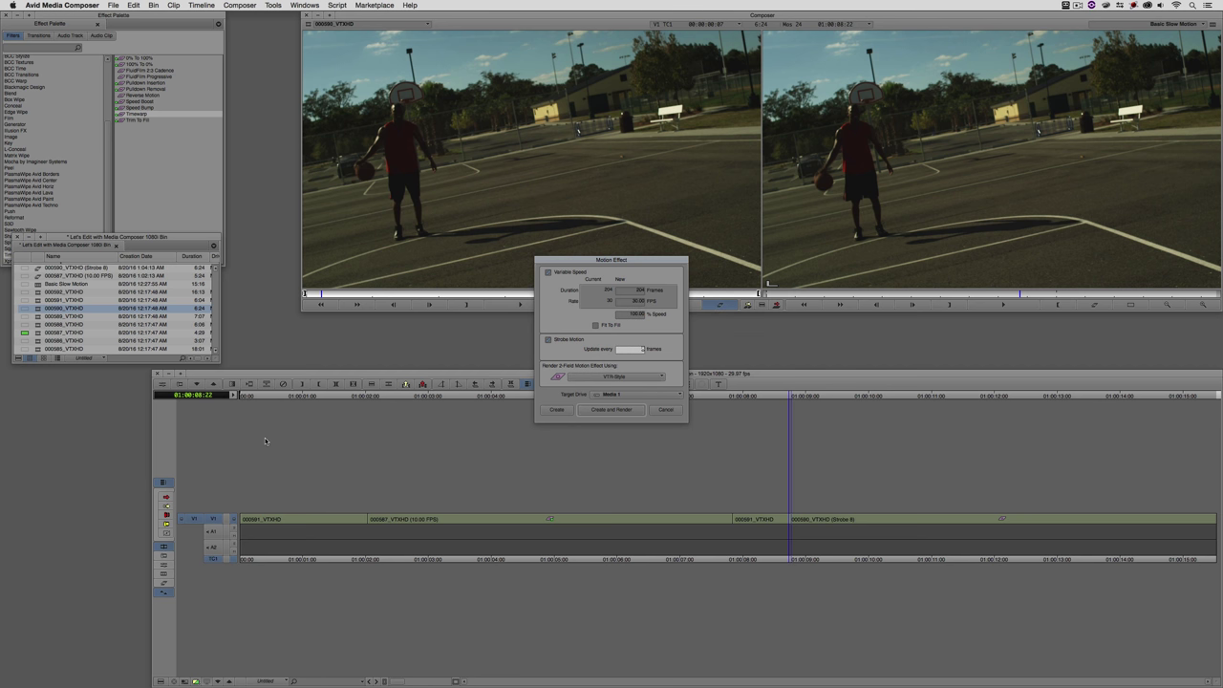
pyautogui.click(611, 409)
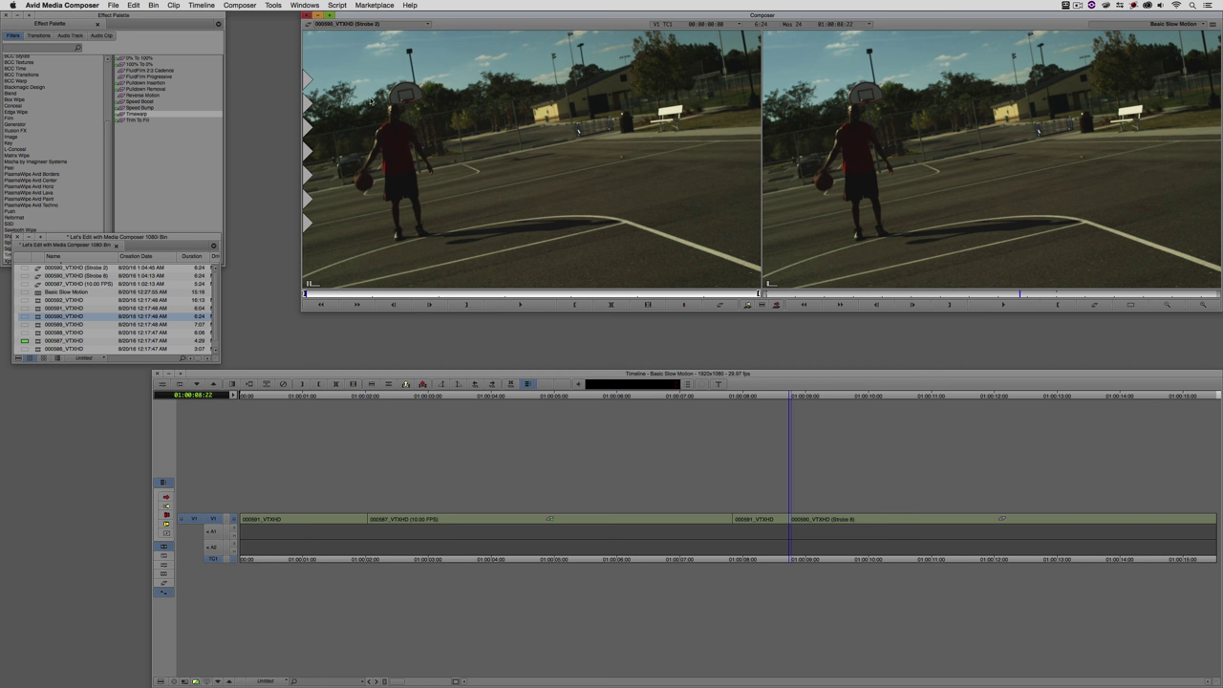
# Step: Splice Strobe 2 in before Strobe 8 at 01:00:08:22, then reload the original 000590_VTXHD
pyautogui.click(850, 526)
pyautogui.click(803, 527)
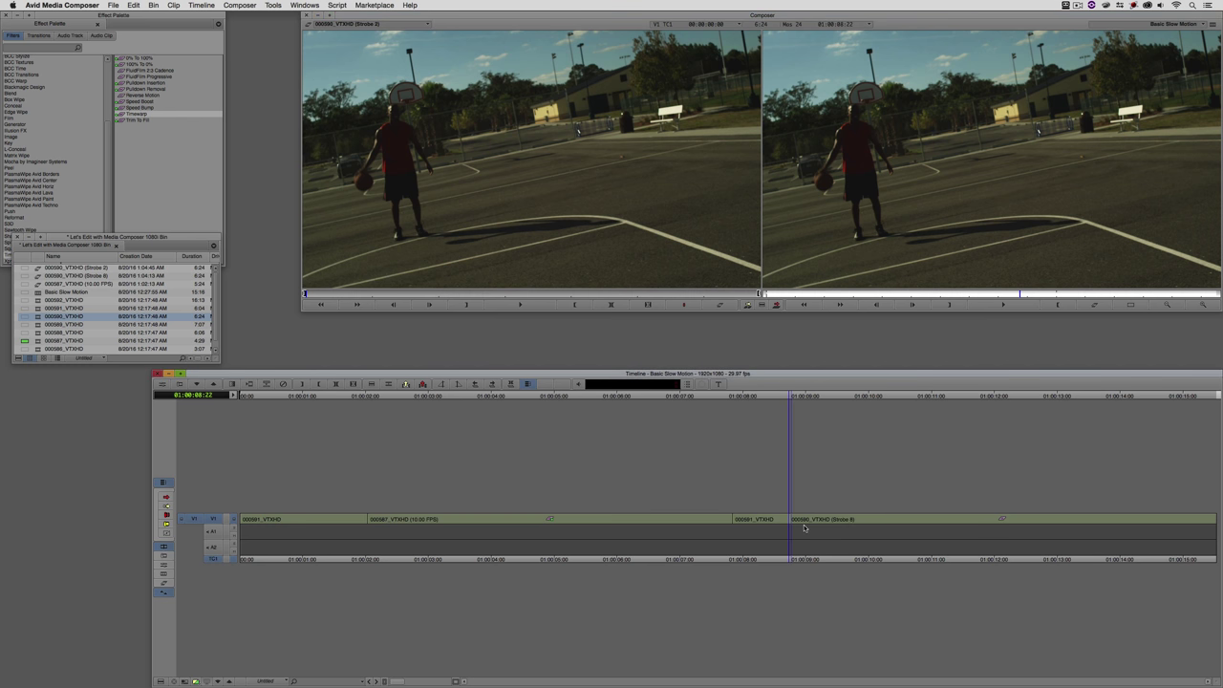
pyautogui.press('v')
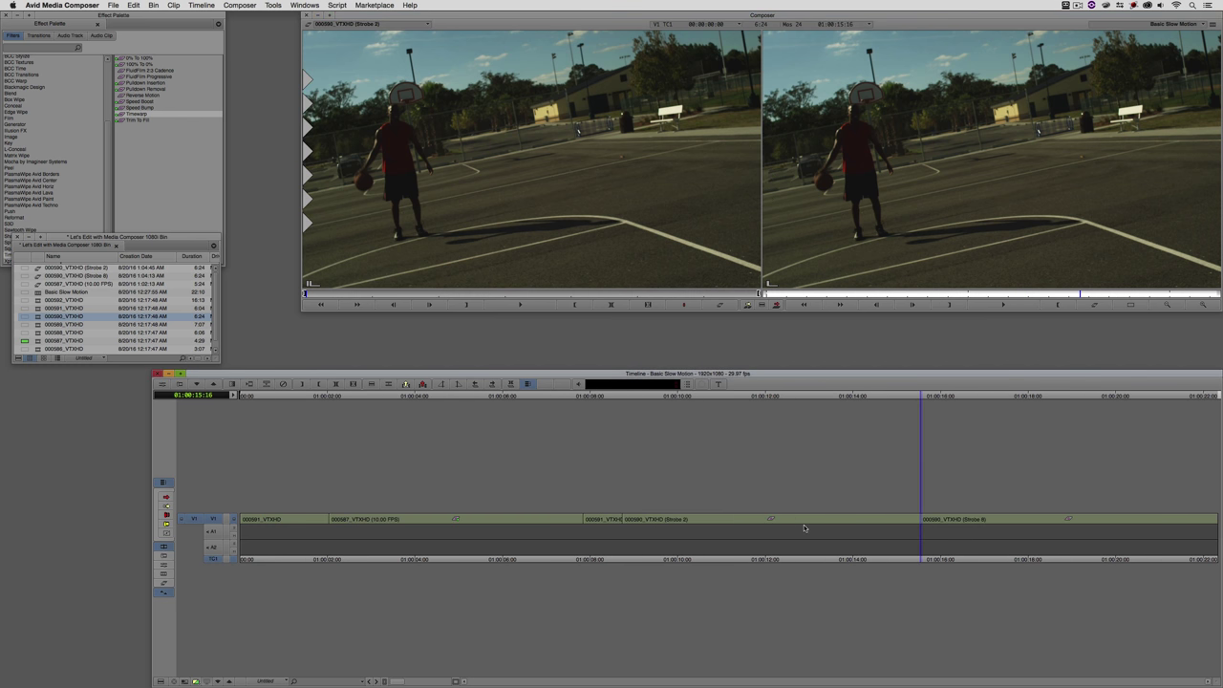
pyautogui.moveTo(805, 528); pyautogui.dragTo(749, 530)
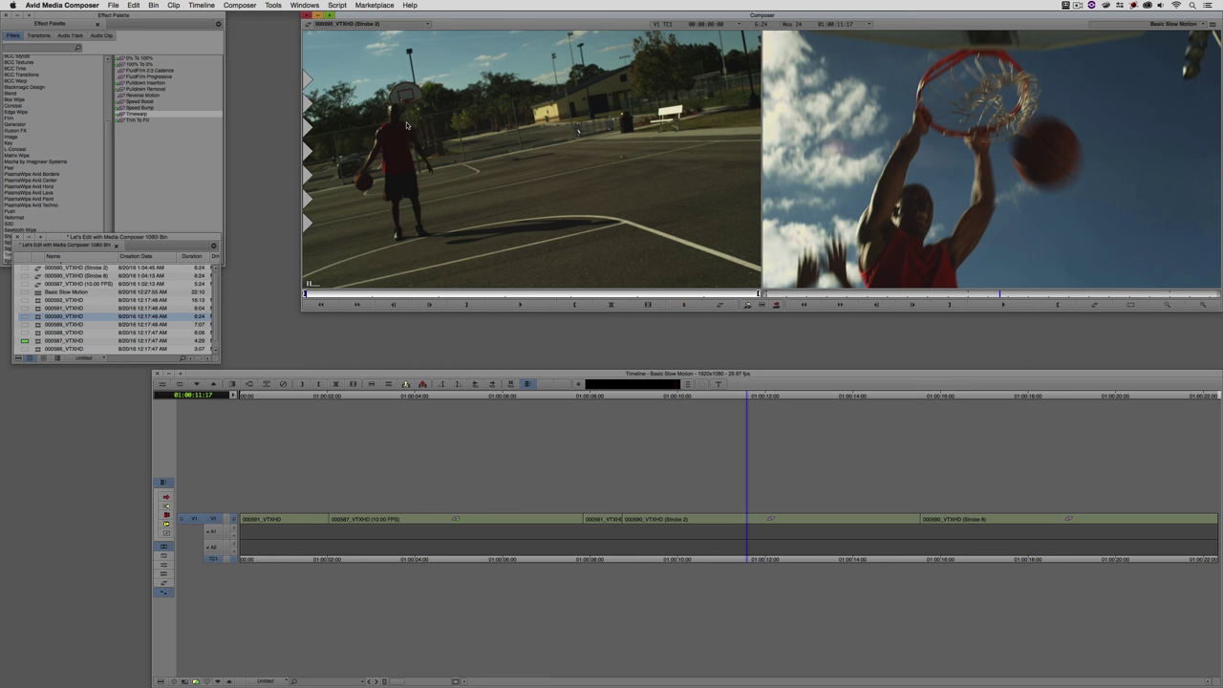
pyautogui.click(344, 23)
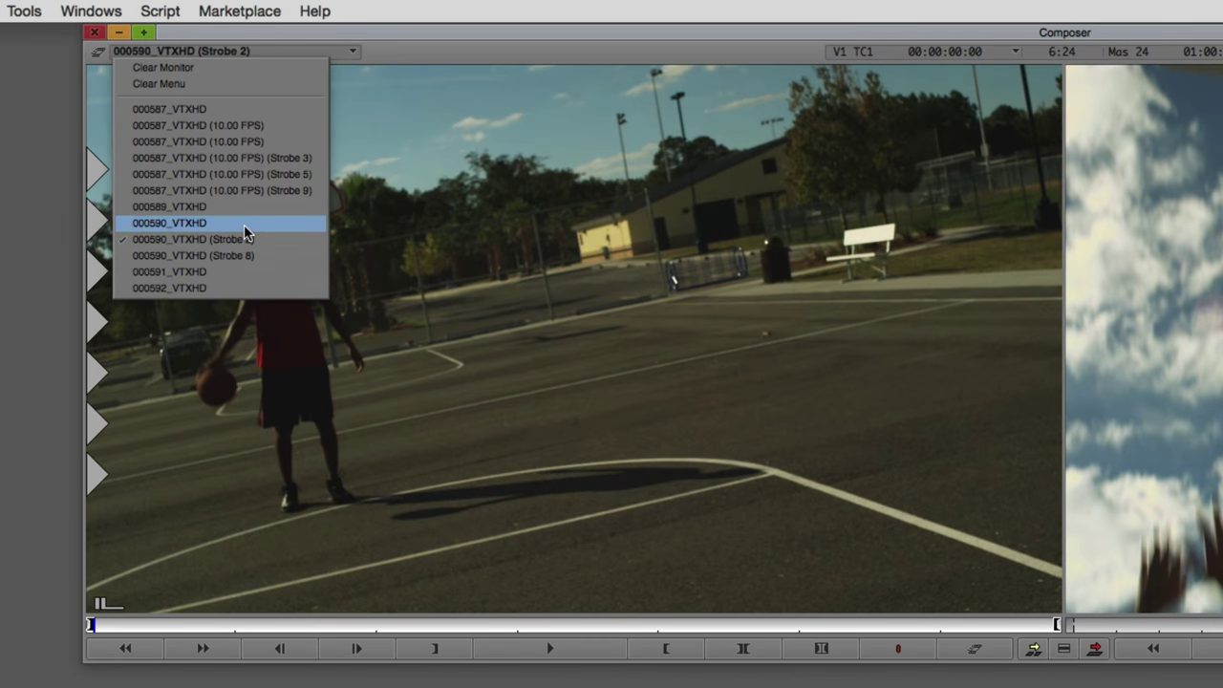
pyautogui.click(243, 224)
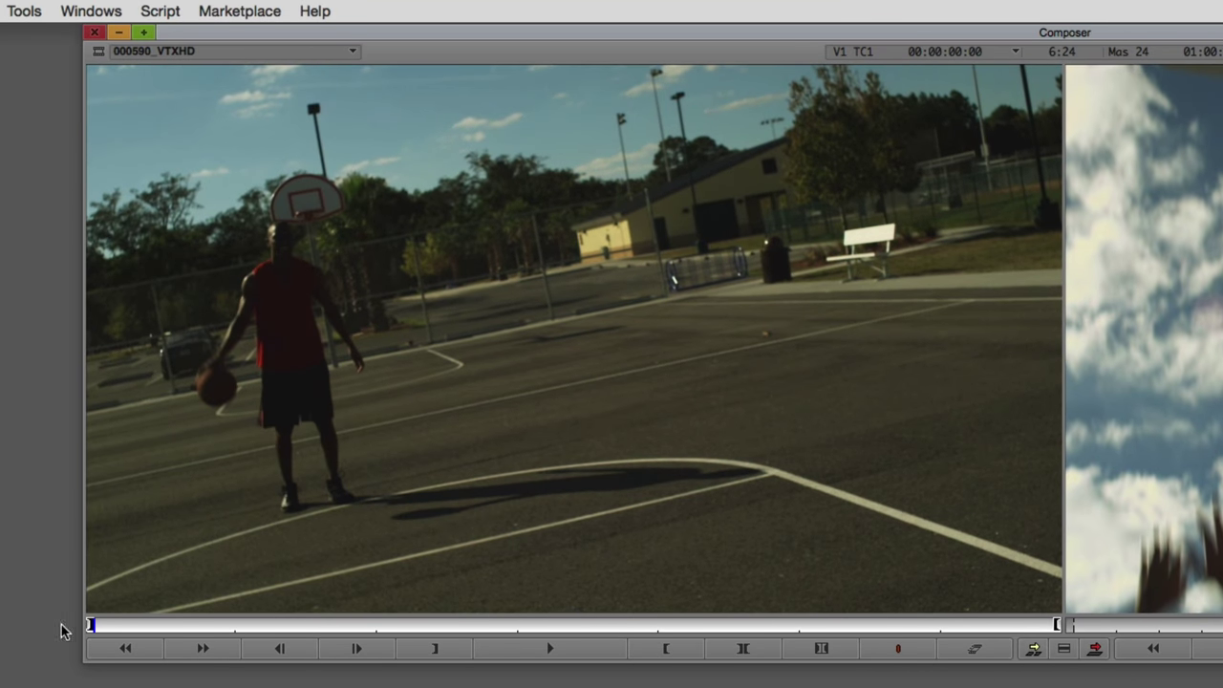